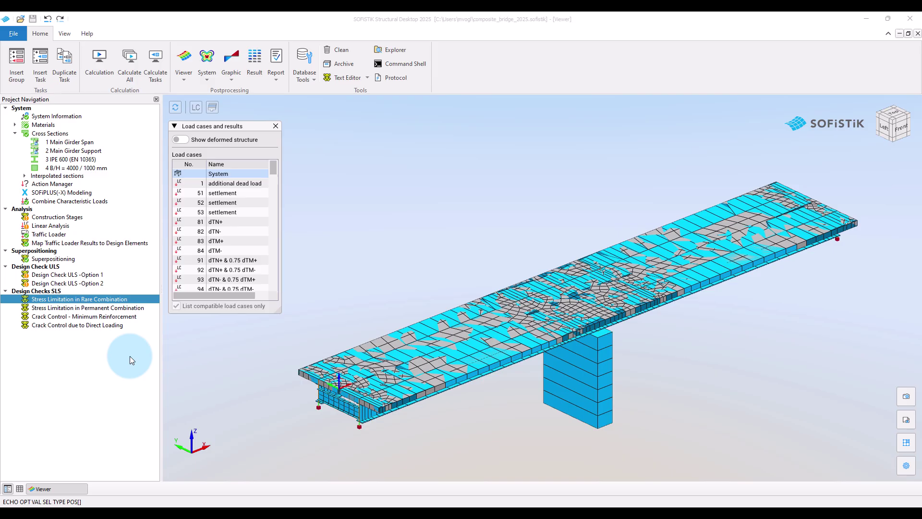
- Open the input text of the Stress Limitation in Rare Combination task and review its task definition line
{"action": "double_click", "coordinate": [134, 301]}
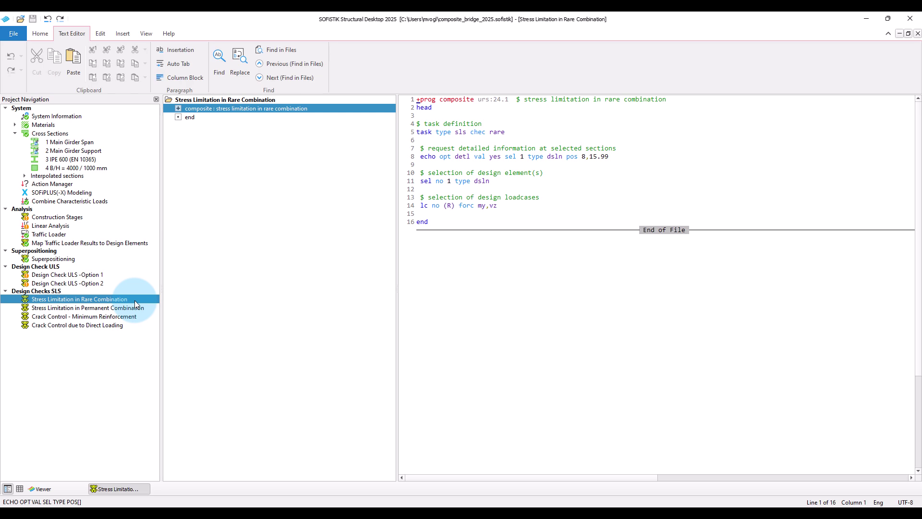
{"action": "left_click_drag", "start_coordinate": [398, 290], "coordinate": [315, 282]}
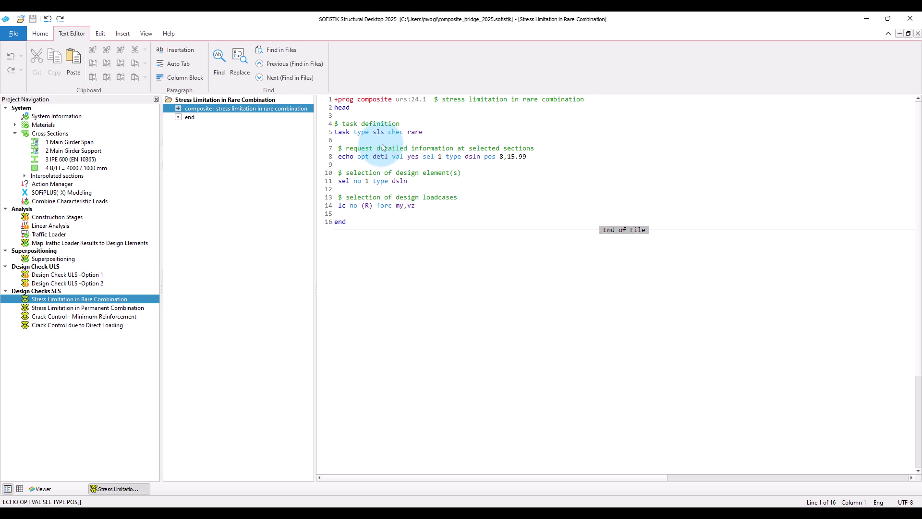
{"action": "double_click", "coordinate": [342, 135]}
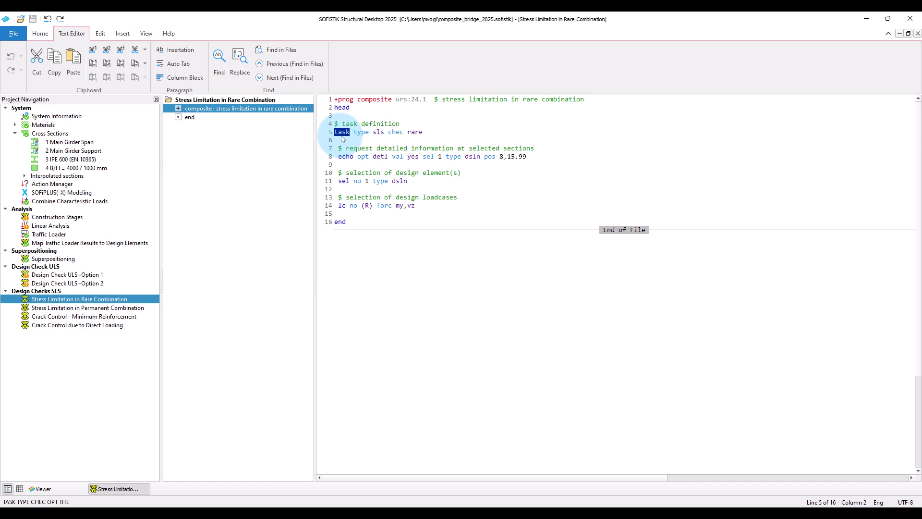
{"action": "double_click", "coordinate": [378, 135]}
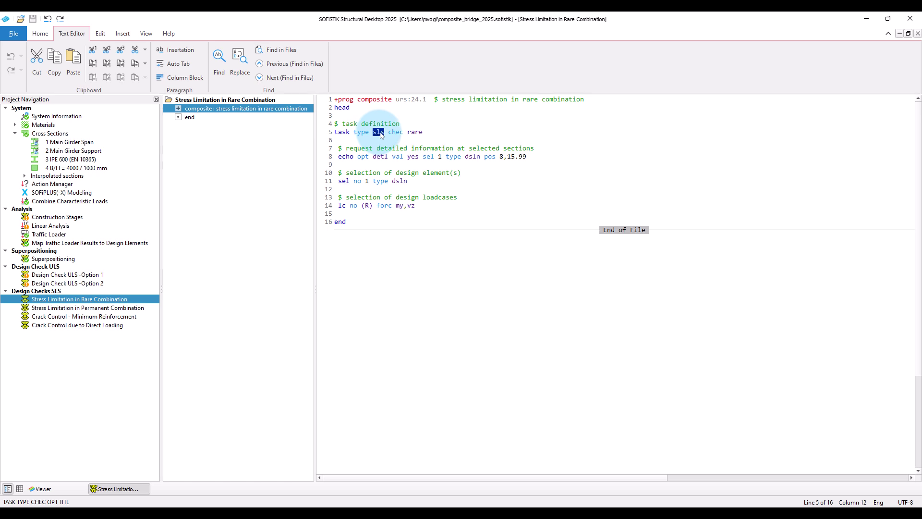
{"action": "left_click", "coordinate": [418, 135]}
{"action": "double_click", "coordinate": [418, 135]}
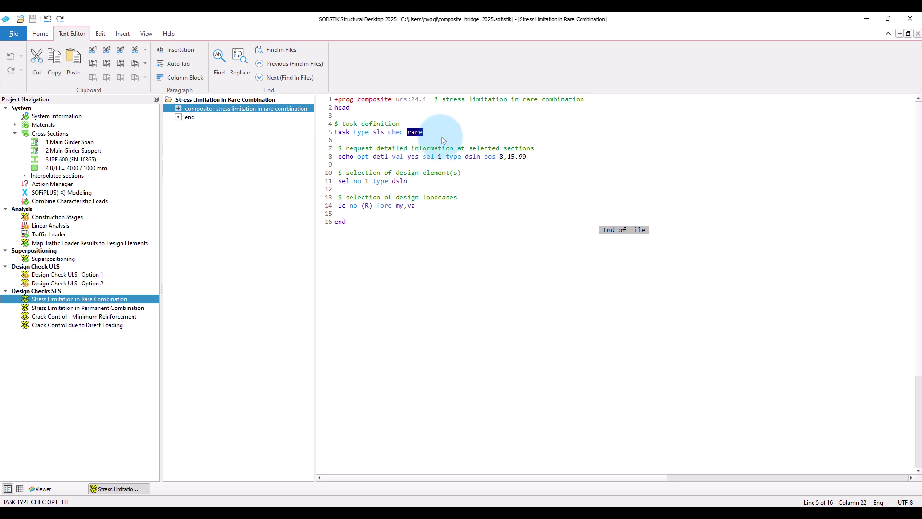
{"action": "left_click", "coordinate": [442, 141]}
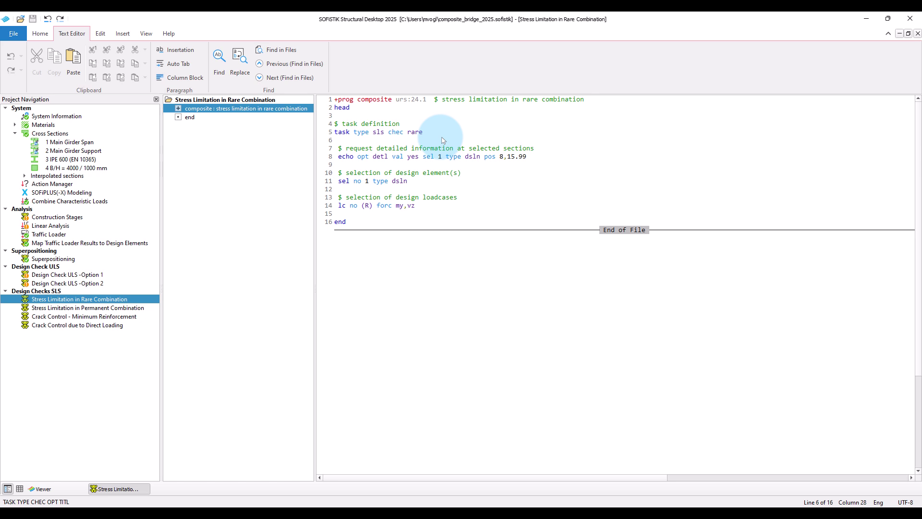
- Review the design load case selection line, checking the load case designation and the selected force components
{"action": "double_click", "coordinate": [365, 207]}
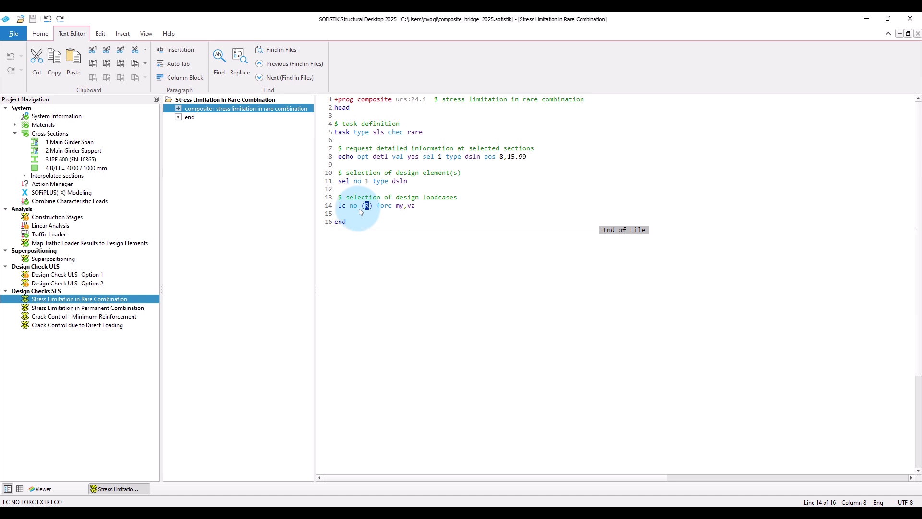
{"action": "left_click_drag", "start_coordinate": [365, 207], "coordinate": [374, 215]}
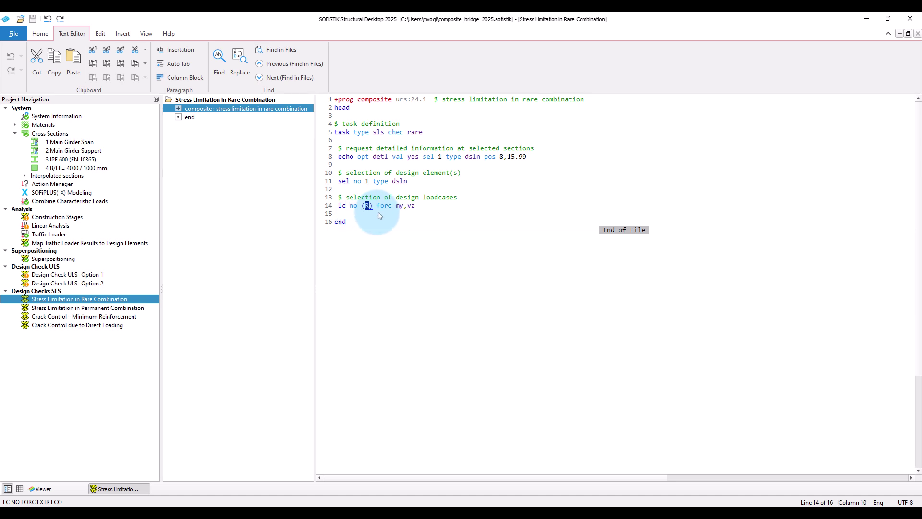
{"action": "left_click", "coordinate": [400, 211]}
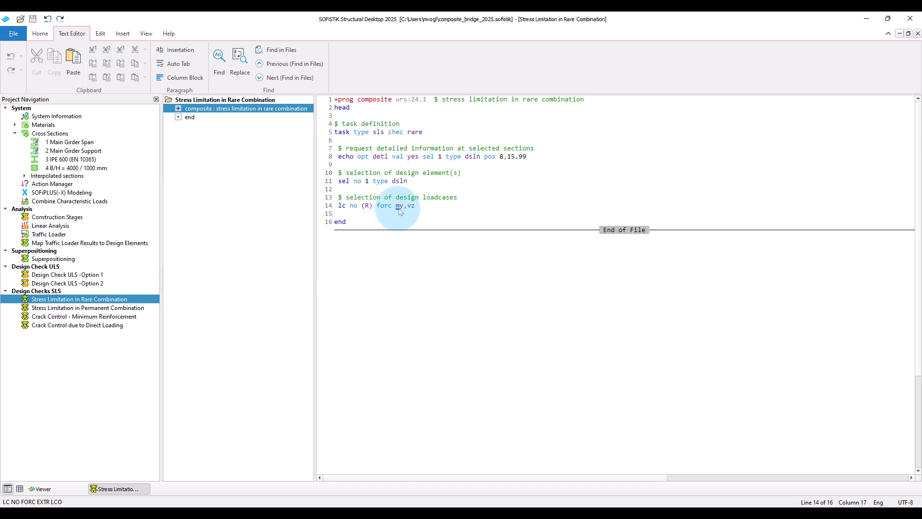
{"action": "left_click_drag", "start_coordinate": [401, 211], "coordinate": [424, 212]}
{"action": "left_click", "coordinate": [425, 212]}
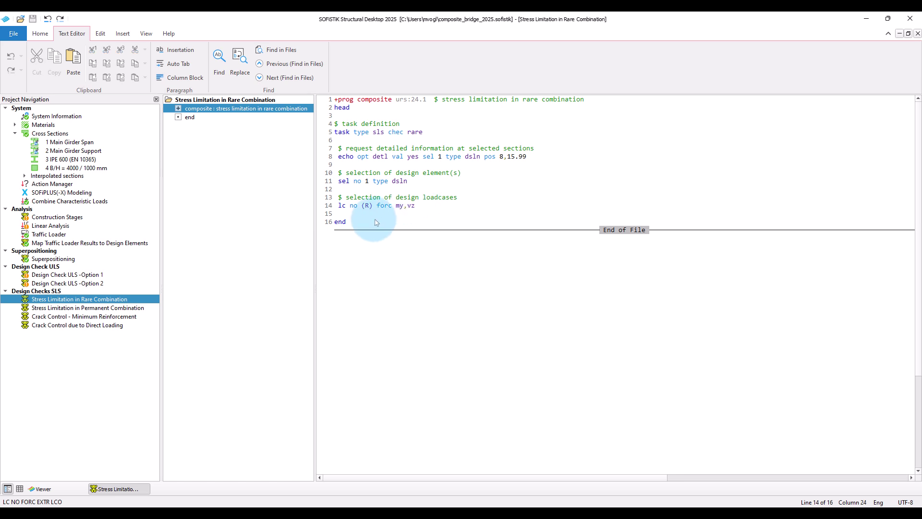
- Calculate only the Stress Limitation in Rare Combination task and open its report
{"action": "right_click", "coordinate": [68, 299]}
{"action": "left_click", "coordinate": [100, 337]}
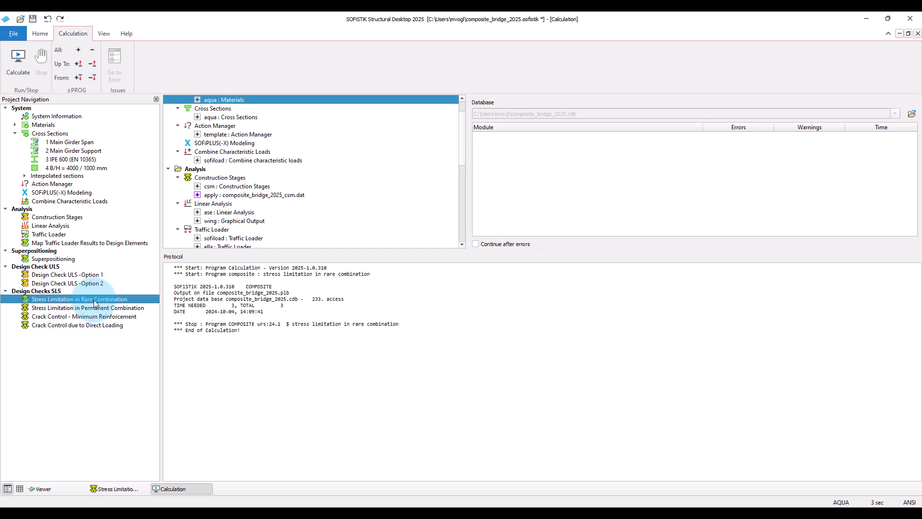
{"action": "right_click", "coordinate": [94, 302]}
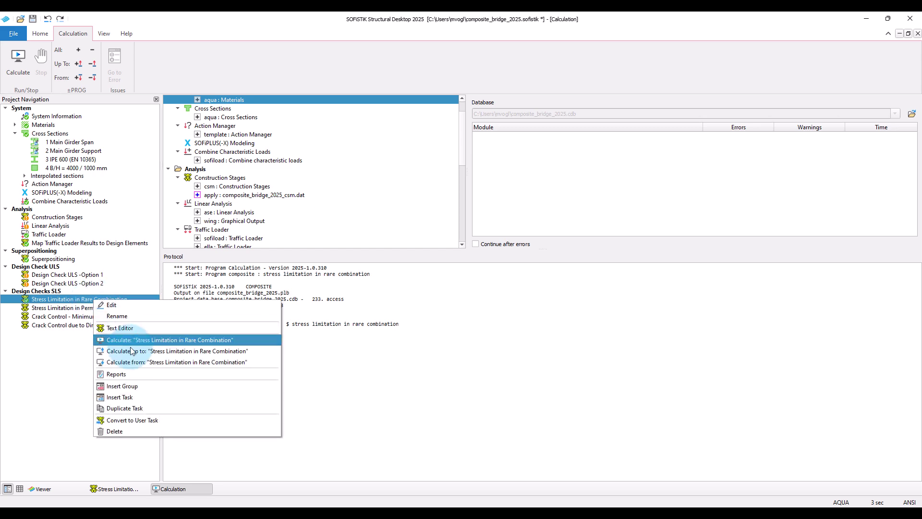
{"action": "left_click", "coordinate": [137, 374]}
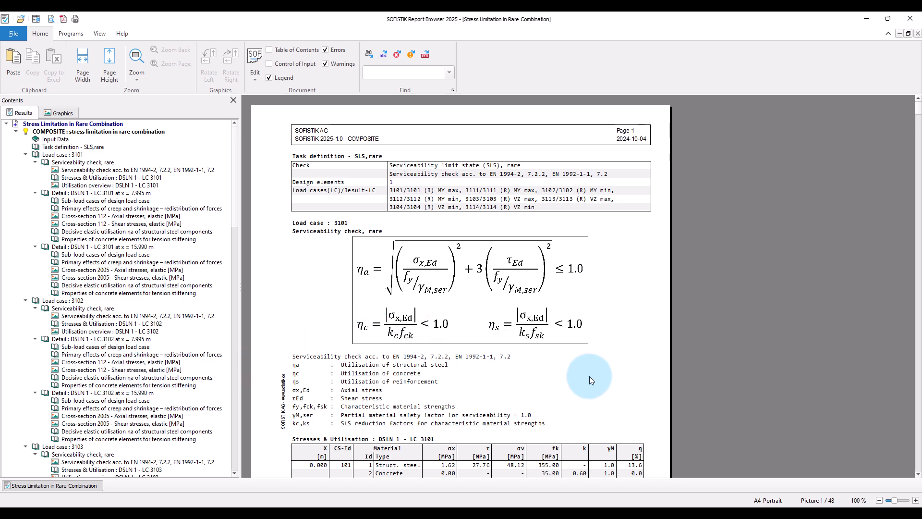
- Examine the stresses and utilisation table and the utilisation overview diagram for load case 3101
{"action": "scroll", "coordinate": [602, 376], "scroll_direction": "down", "scroll_amount": 6}
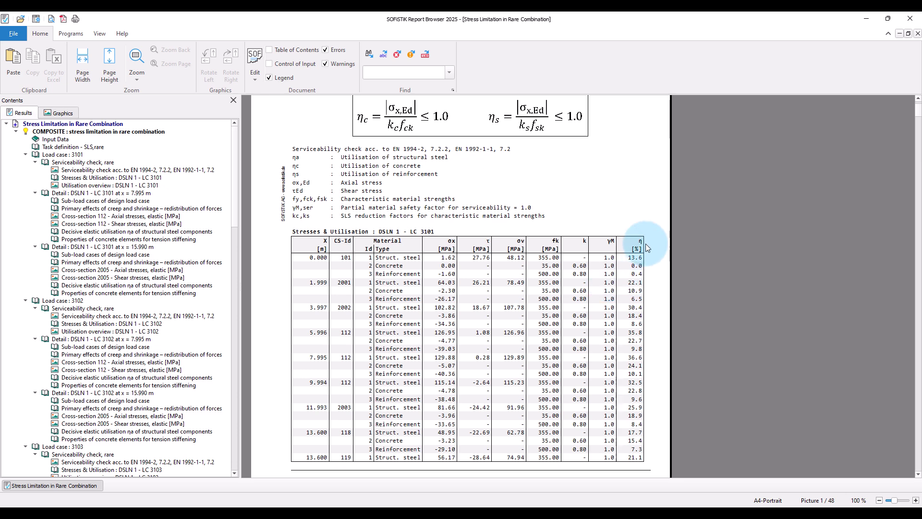
{"action": "left_click", "coordinate": [140, 187]}
{"action": "scroll", "coordinate": [713, 311], "scroll_direction": "down", "scroll_amount": 1}
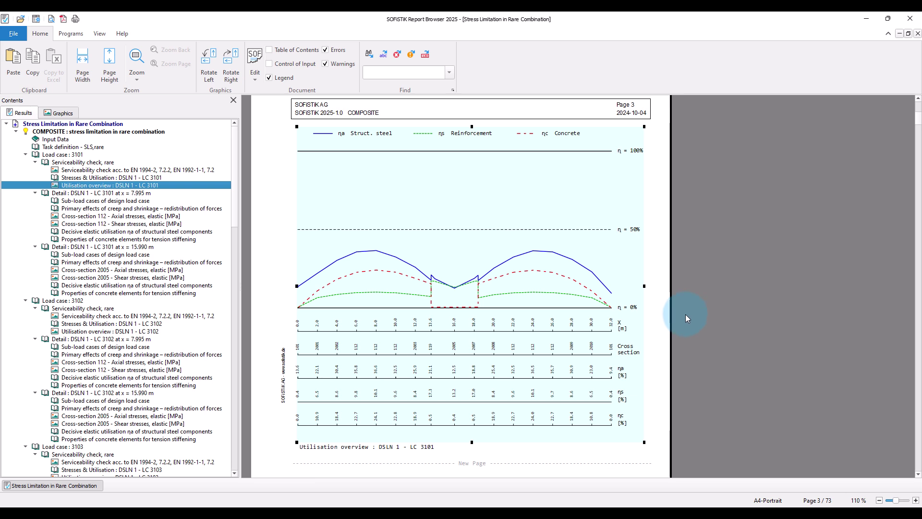
- Examine the load case 3101 details at x = 7.995 m and 15.990 m, including section stresses, steel utilisation and tension stiffening properties
{"action": "left_click", "coordinate": [127, 193]}
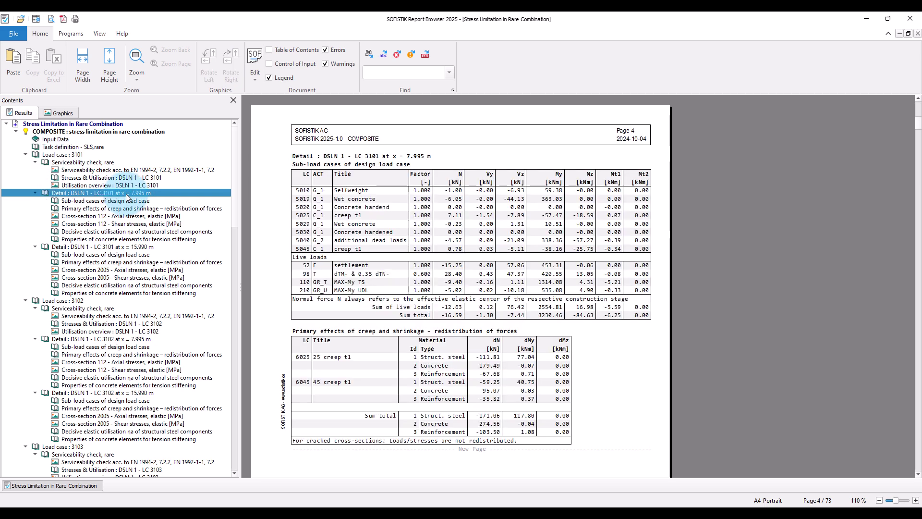
{"action": "left_click", "coordinate": [127, 247]}
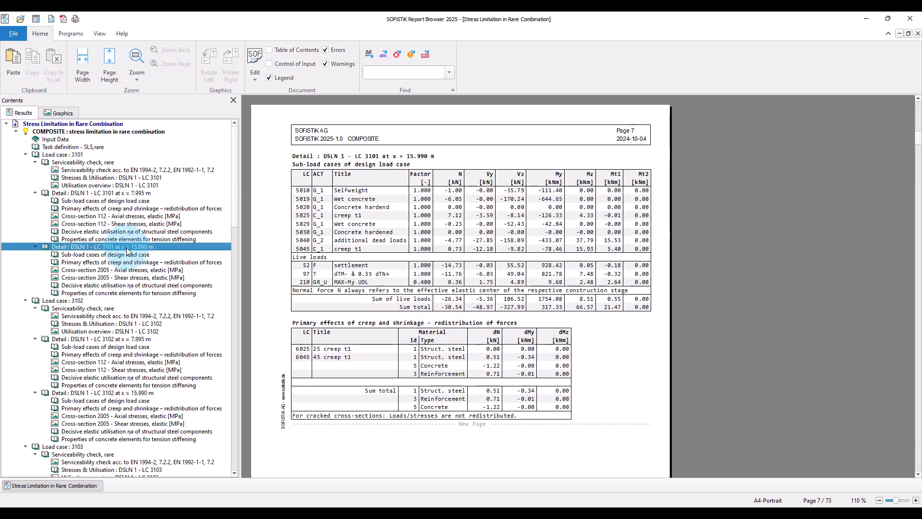
{"action": "left_click", "coordinate": [126, 193]}
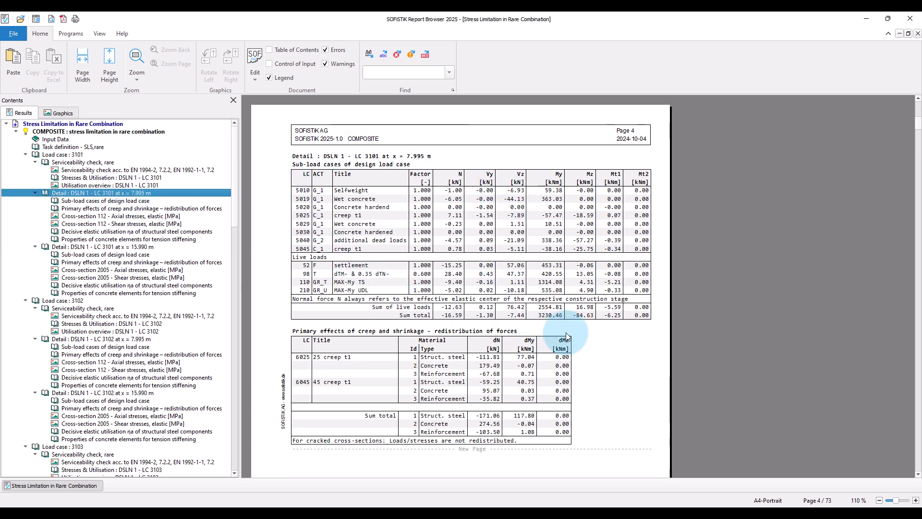
{"action": "scroll", "coordinate": [567, 336], "scroll_direction": "down", "scroll_amount": 10}
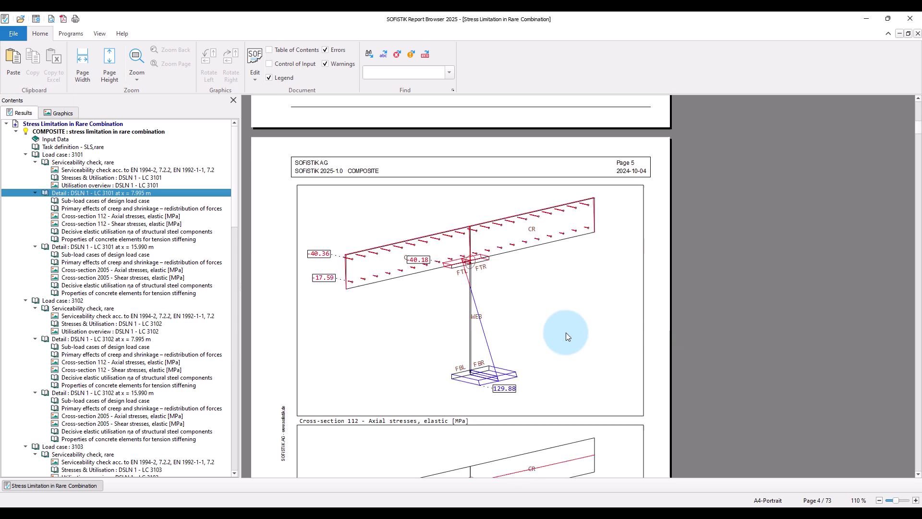
{"action": "scroll", "coordinate": [566, 332], "scroll_direction": "down", "scroll_amount": 10}
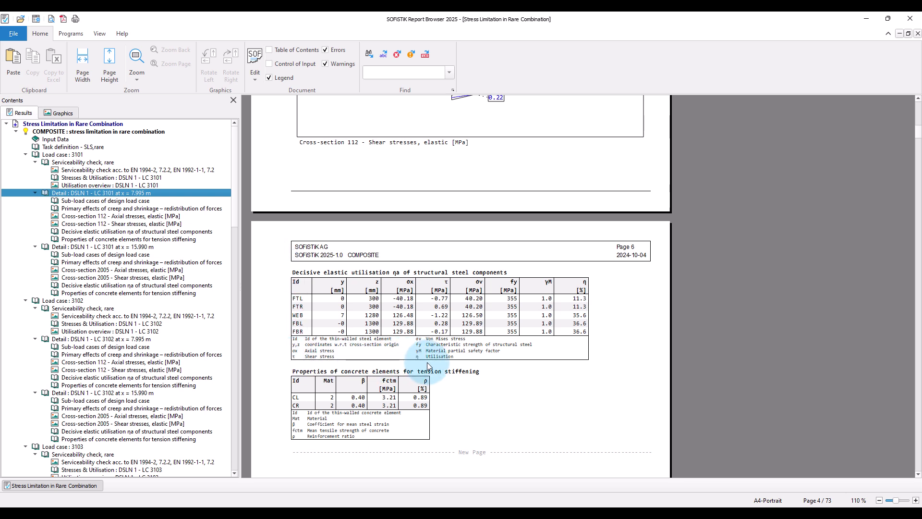
{"action": "scroll", "coordinate": [427, 362], "scroll_direction": "down", "scroll_amount": 2}
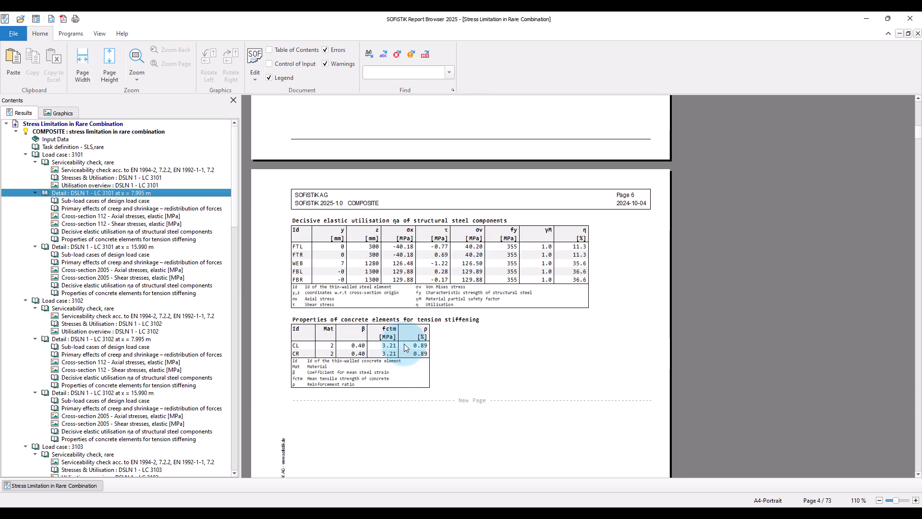
{"action": "left_click", "coordinate": [916, 500]}
{"action": "left_click", "coordinate": [916, 500]}
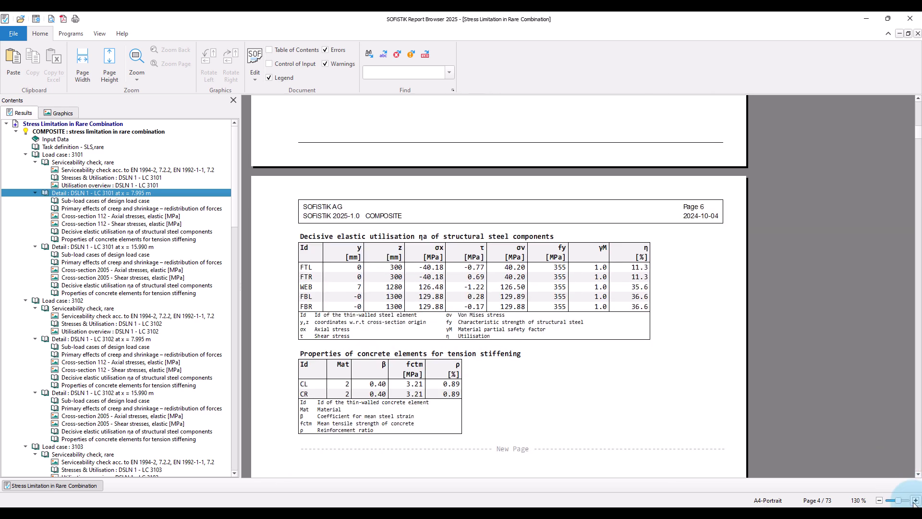
{"action": "left_click", "coordinate": [916, 500]}
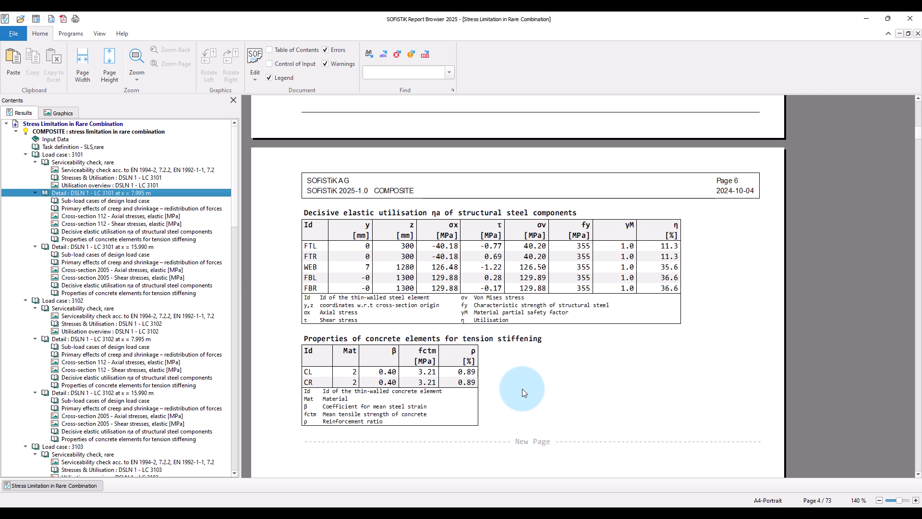
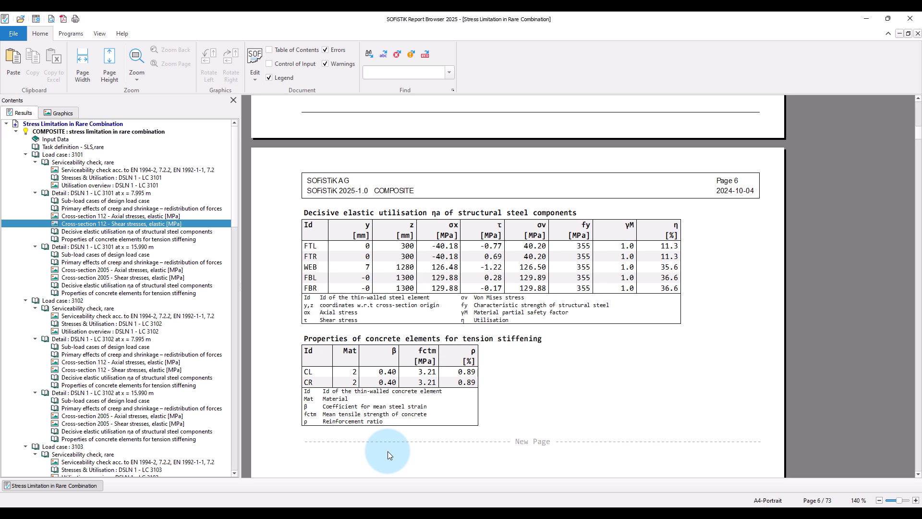
- Switch back to SOFiSTiK Structural Desktop and set the detailed echo value to extr in the Stress Limitation in Rare Combination input
{"action": "left_click", "coordinate": [526, 500]}
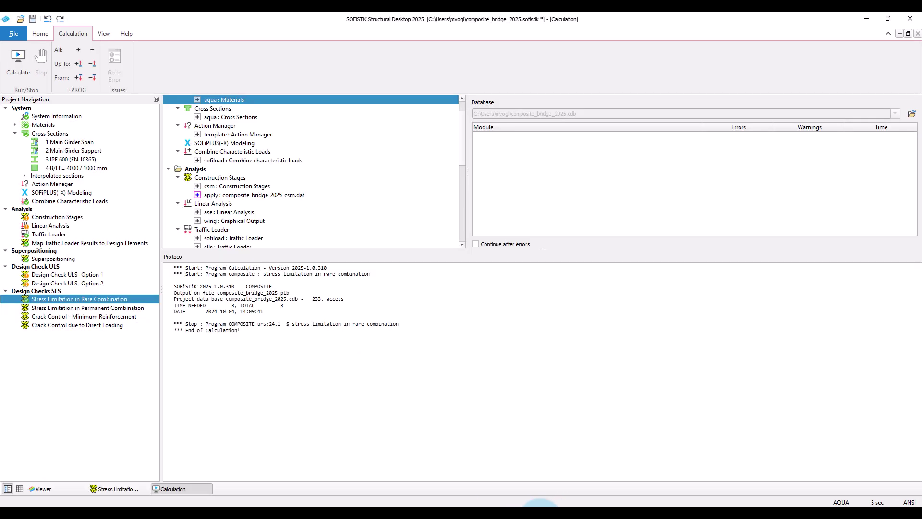
{"action": "double_click", "coordinate": [131, 301]}
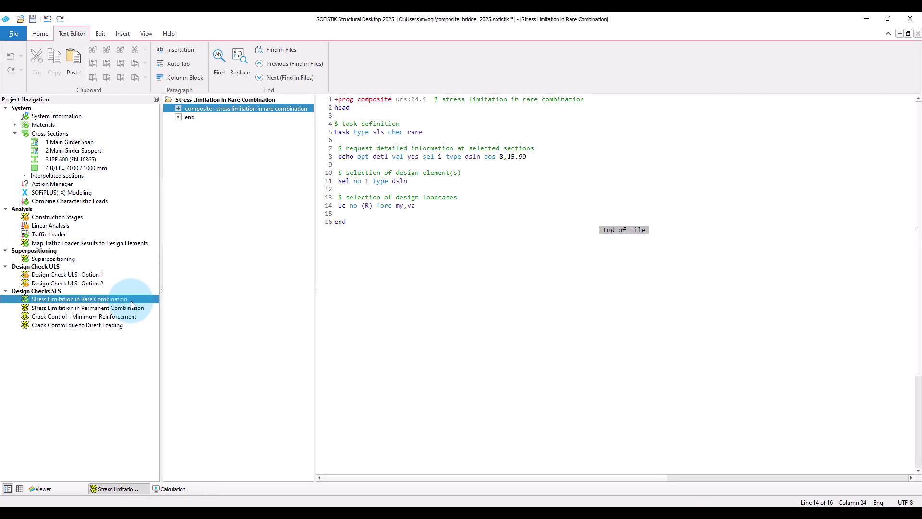
{"action": "double_click", "coordinate": [413, 158]}
{"action": "type", "text": "extr"}
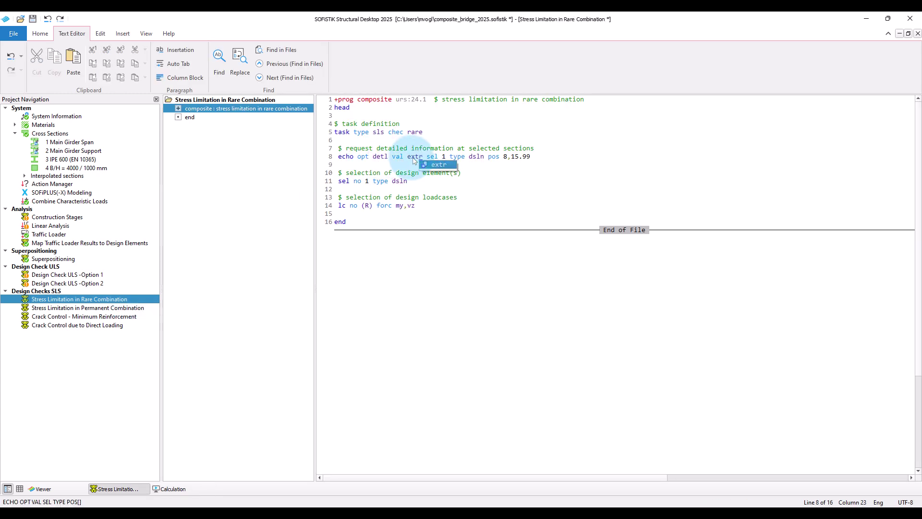
- Recalculate the Stress Limitation in Rare Combination task with the extended output and open its report
{"action": "right_click", "coordinate": [100, 297]}
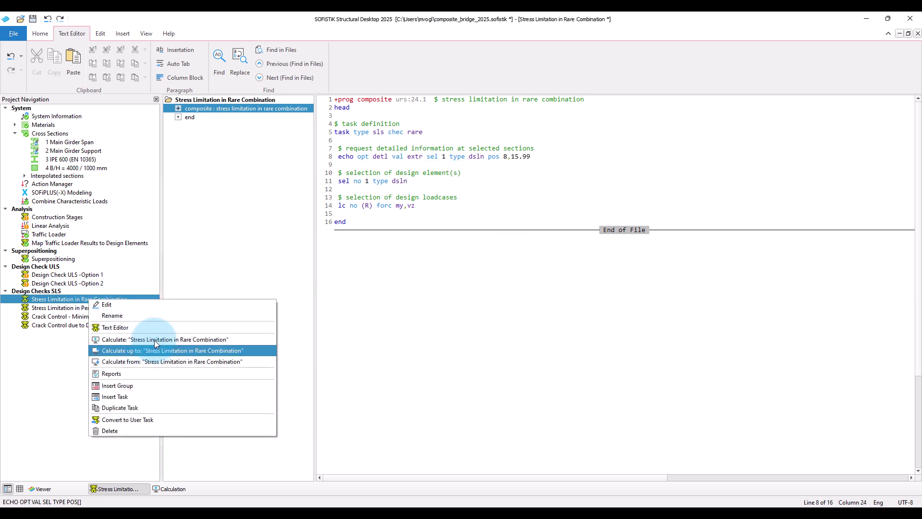
{"action": "left_click", "coordinate": [158, 338]}
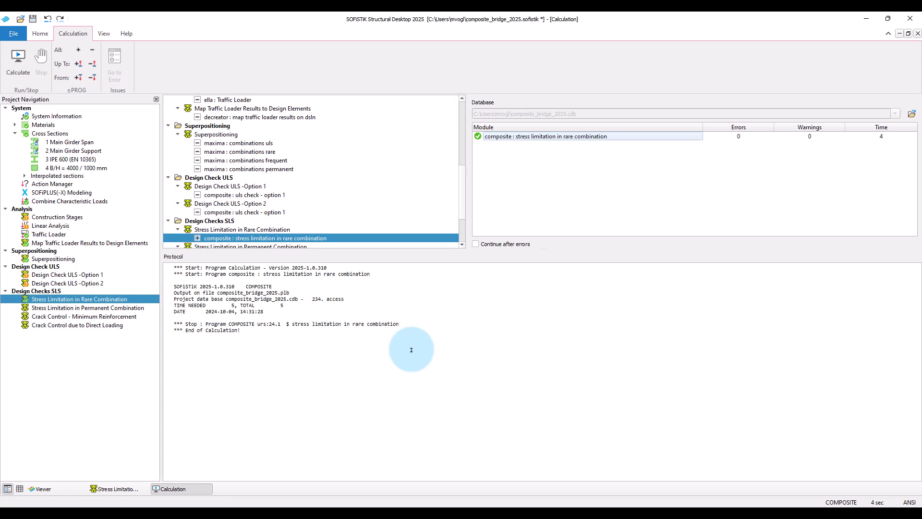
{"action": "right_click", "coordinate": [67, 297]}
{"action": "left_click", "coordinate": [124, 368]}
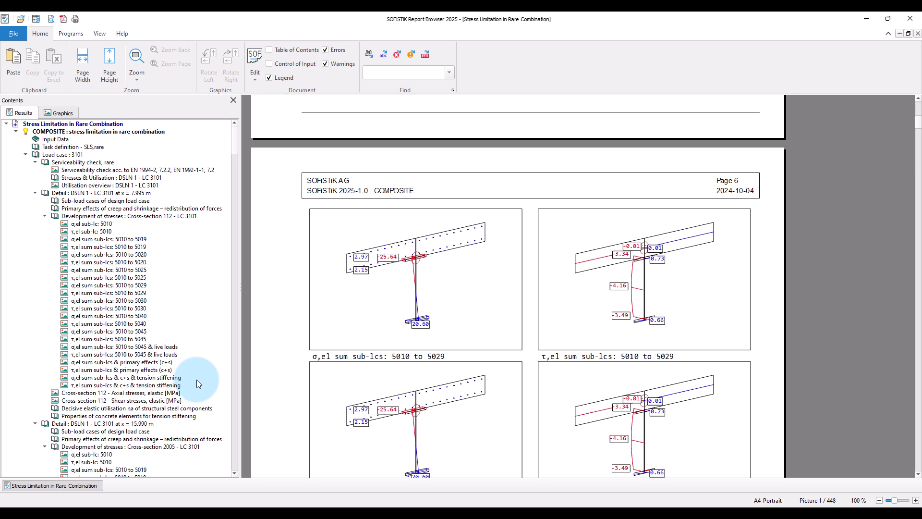
- Examine the load case 3102 detail at x = 15.990 m and the development of stresses in cross-section 2005
{"action": "scroll", "coordinate": [197, 380], "scroll_direction": "down", "scroll_amount": 13}
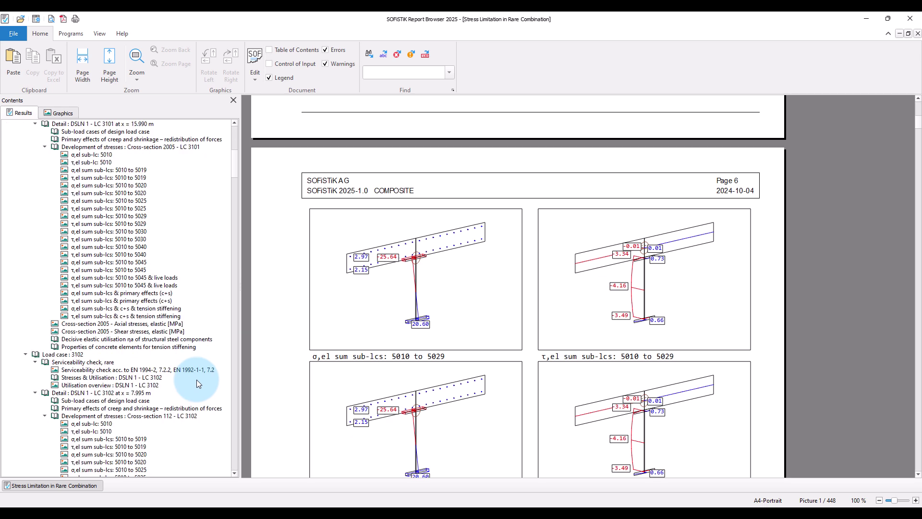
{"action": "scroll", "coordinate": [197, 379], "scroll_direction": "down", "scroll_amount": 13}
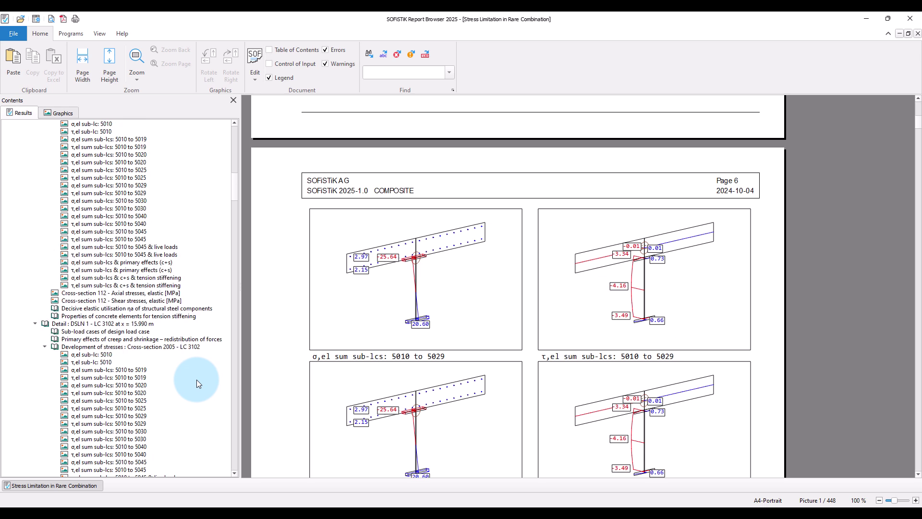
{"action": "left_click", "coordinate": [125, 324]}
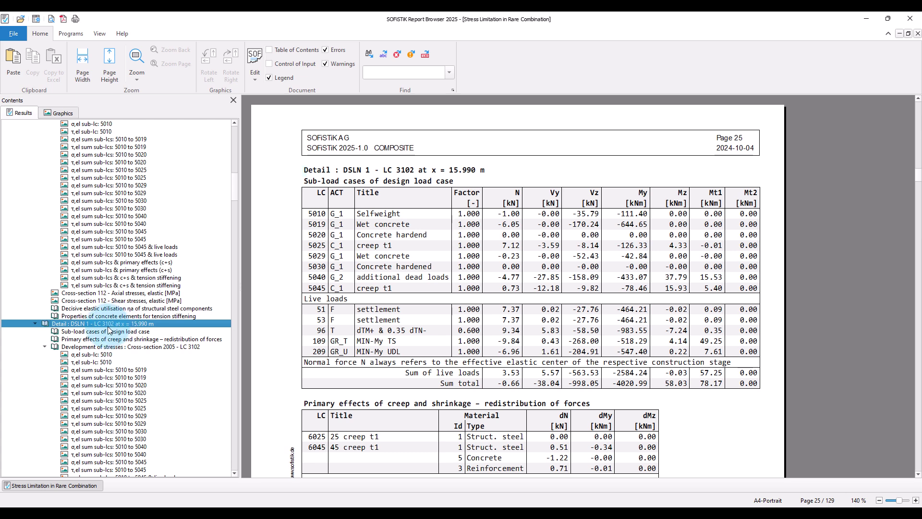
{"action": "scroll", "coordinate": [130, 343], "scroll_direction": "down", "scroll_amount": 2}
{"action": "left_click", "coordinate": [112, 310]}
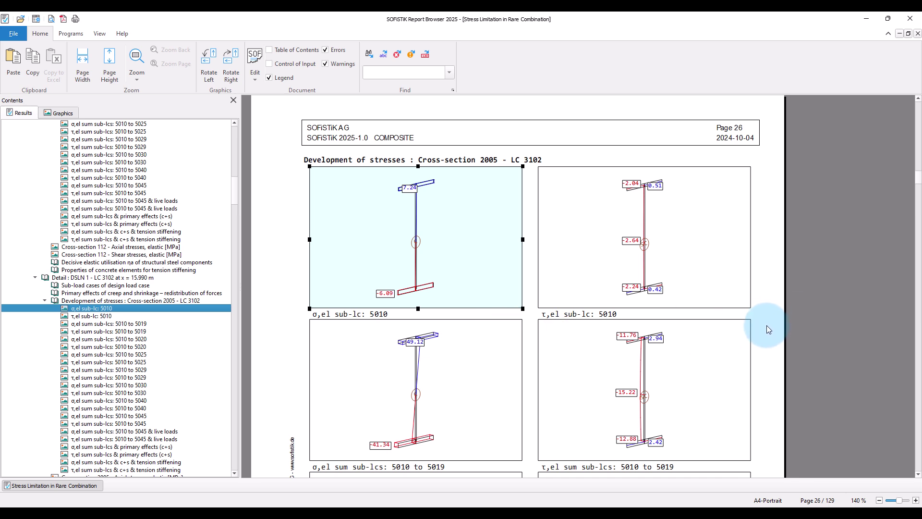
{"action": "scroll", "coordinate": [767, 326], "scroll_direction": "down", "scroll_amount": 5}
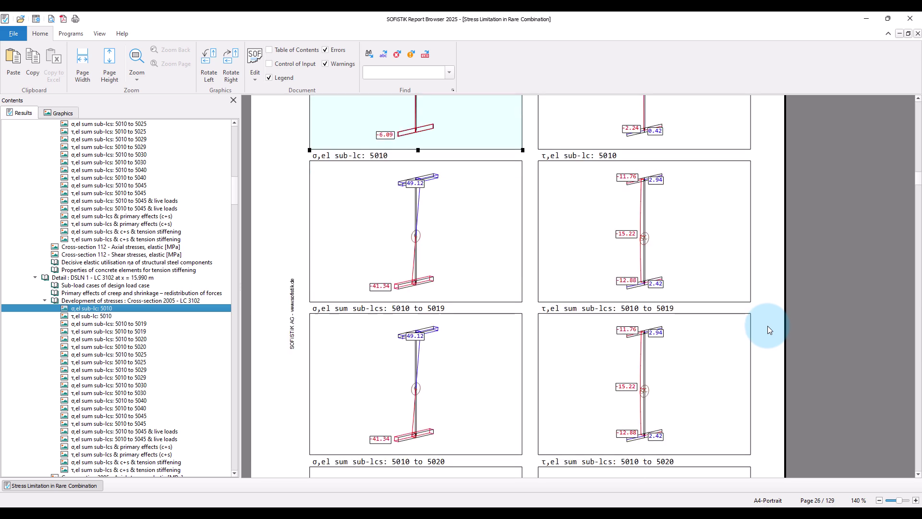
- Examine the load case 3102 stress development in cross-section 2005 through live loads, primary creep and shrinkage effects, and tension stiffening
{"action": "scroll", "coordinate": [768, 325], "scroll_direction": "down", "scroll_amount": 8}
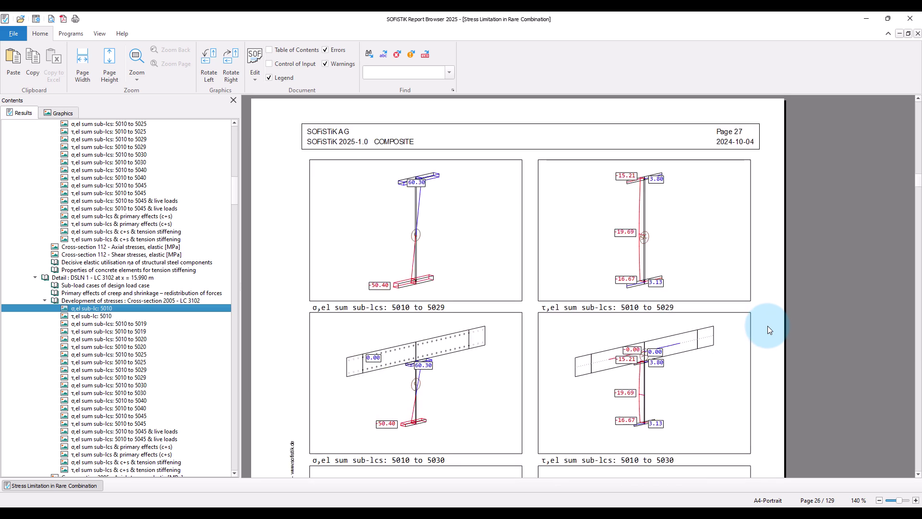
{"action": "scroll", "coordinate": [767, 326], "scroll_direction": "down", "scroll_amount": 9}
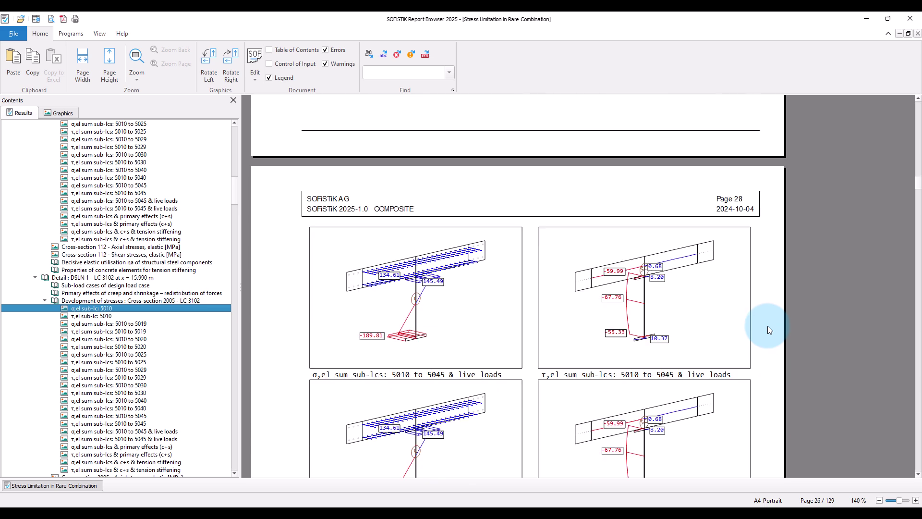
{"action": "scroll", "coordinate": [768, 326], "scroll_direction": "down", "scroll_amount": 7}
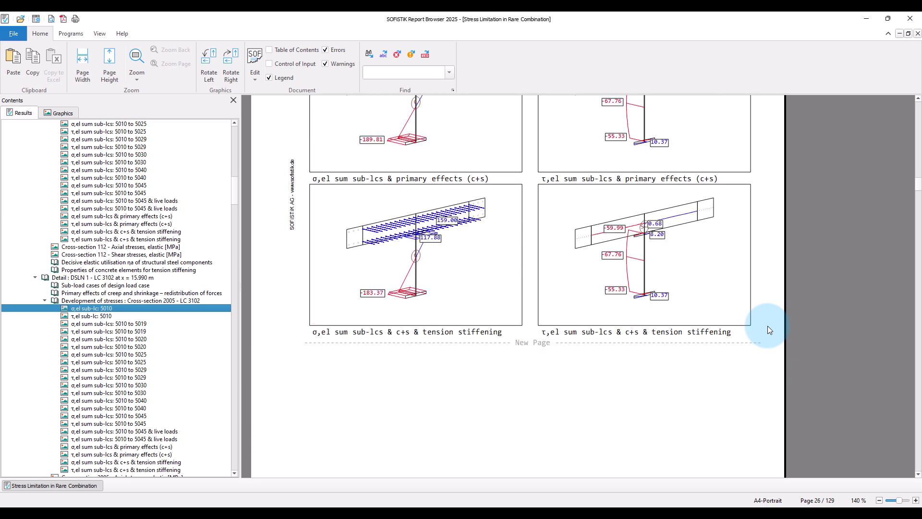
{"action": "scroll", "coordinate": [768, 326], "scroll_direction": "up", "scroll_amount": 2}
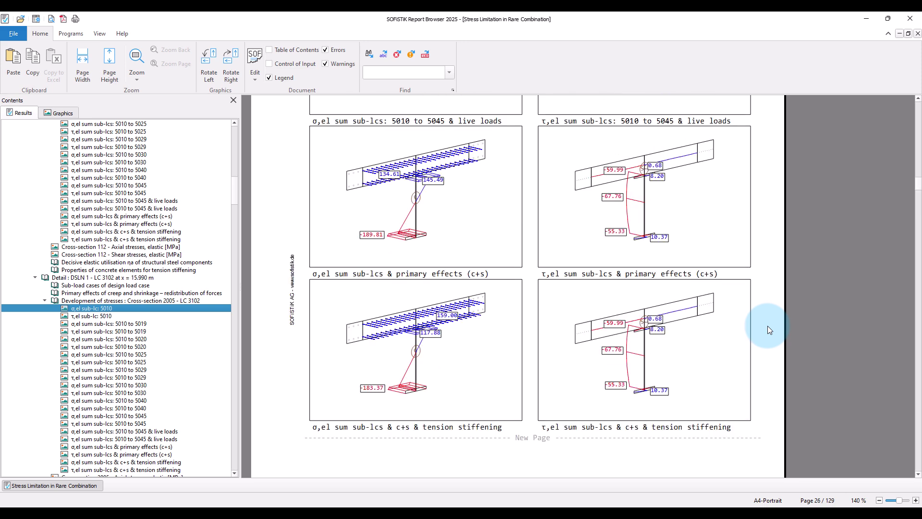
{"action": "left_click", "coordinate": [915, 500]}
{"action": "left_click", "coordinate": [915, 500]}
{"action": "left_click", "coordinate": [916, 500]}
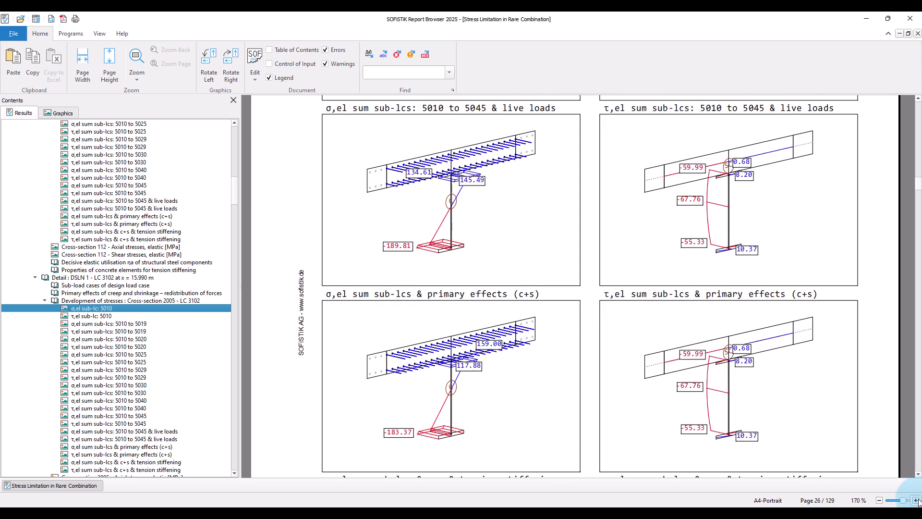
{"action": "left_click", "coordinate": [915, 500]}
{"action": "scroll", "coordinate": [575, 311], "scroll_direction": "down", "scroll_amount": 1}
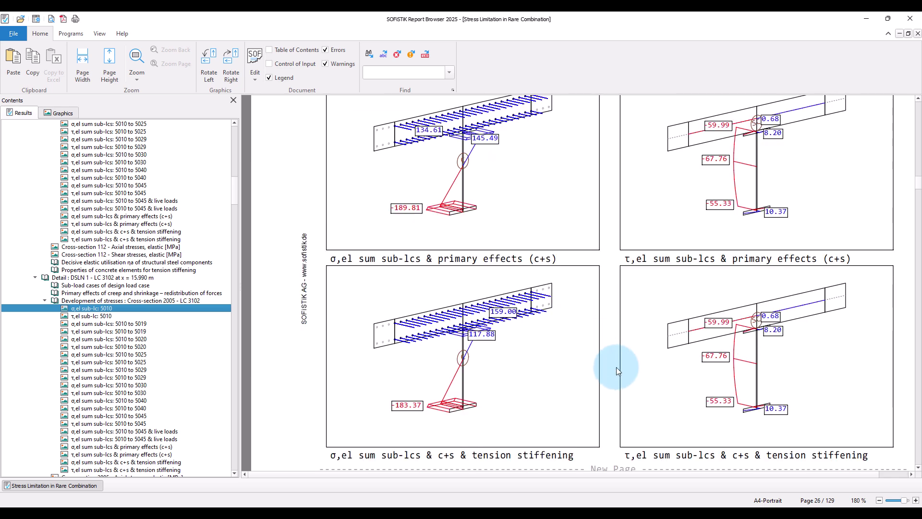
{"action": "left_click", "coordinate": [471, 456]}
{"action": "left_click_drag", "start_coordinate": [554, 457], "coordinate": [597, 455]}
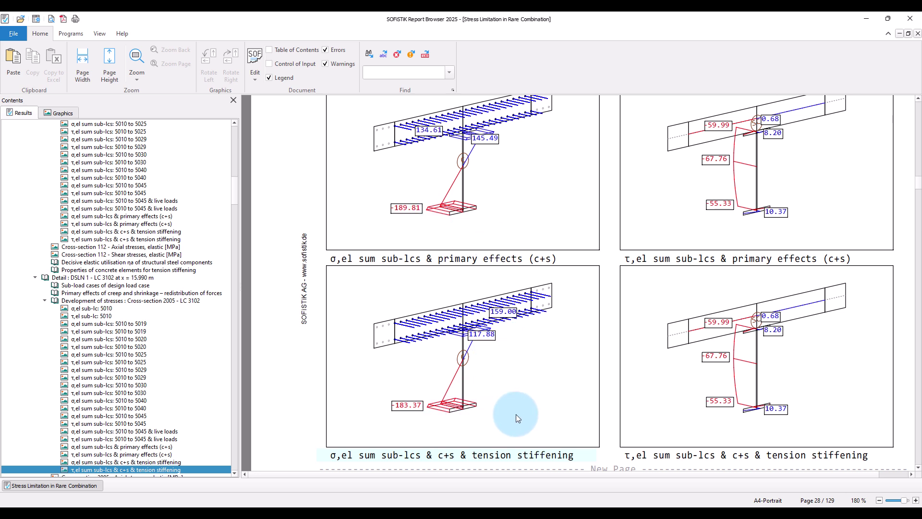
- Switch to SOFiSTiK Structural Desktop, consult the TS record's manual page from a trial line in the Stress Limitation in Rare Combination input, and remove the line
{"action": "left_click", "coordinate": [541, 504]}
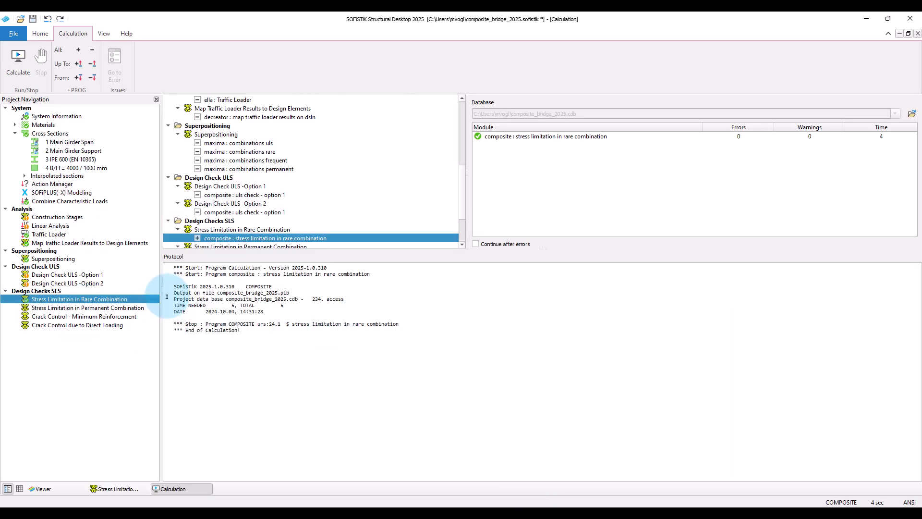
{"action": "double_click", "coordinate": [144, 299]}
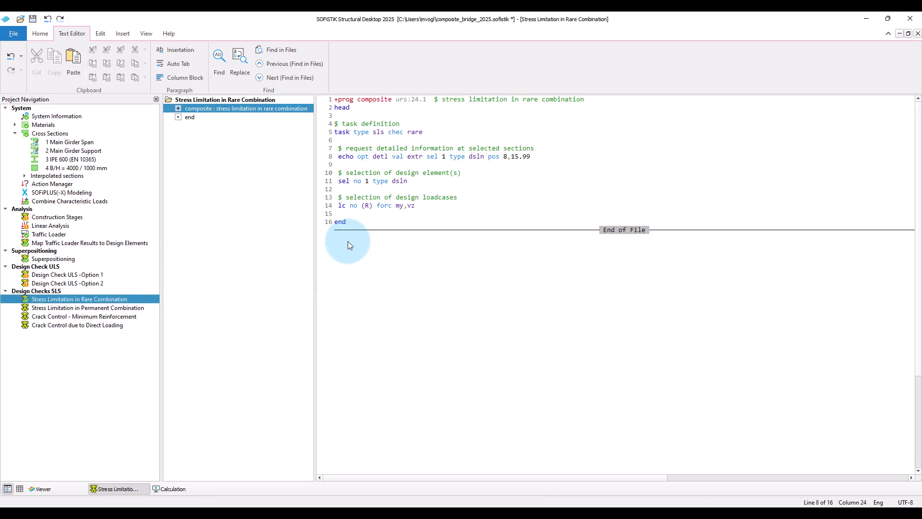
{"action": "left_click", "coordinate": [432, 207]}
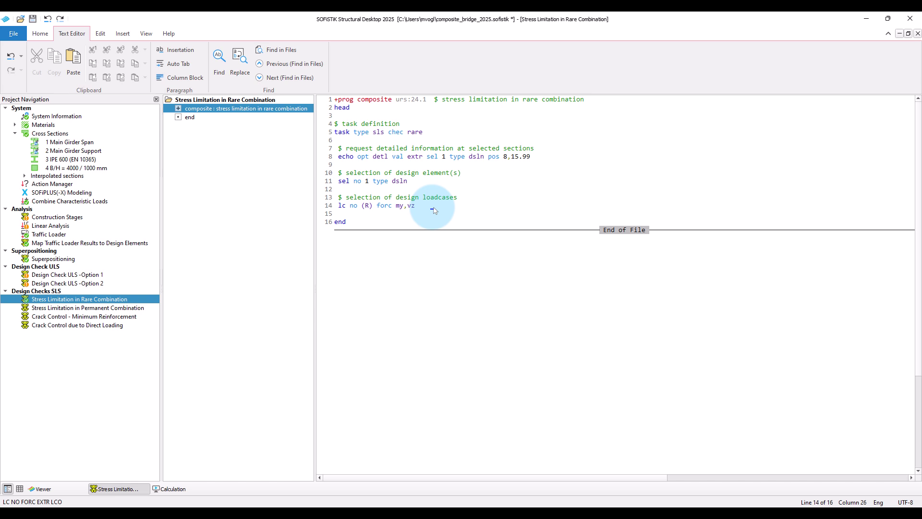
{"action": "key", "text": "Return"}
{"action": "key", "text": "Return"}
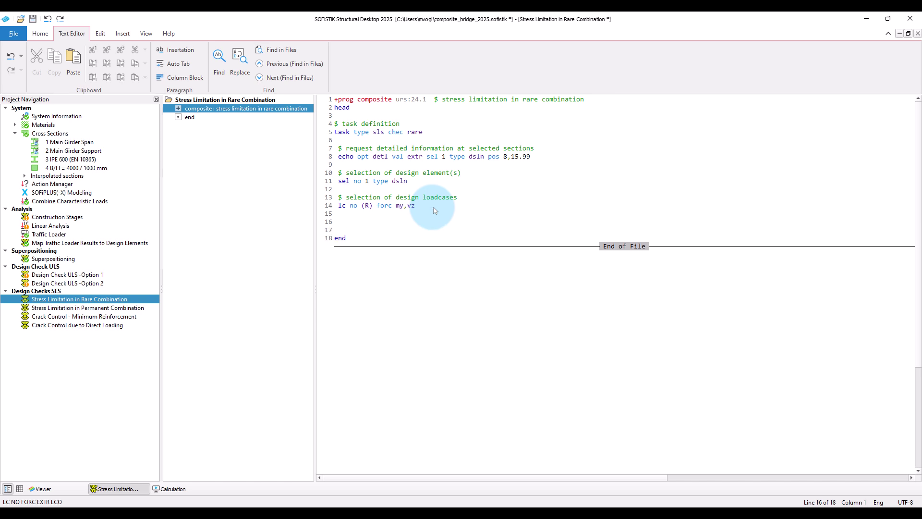
{"action": "type", "text": "TS"}
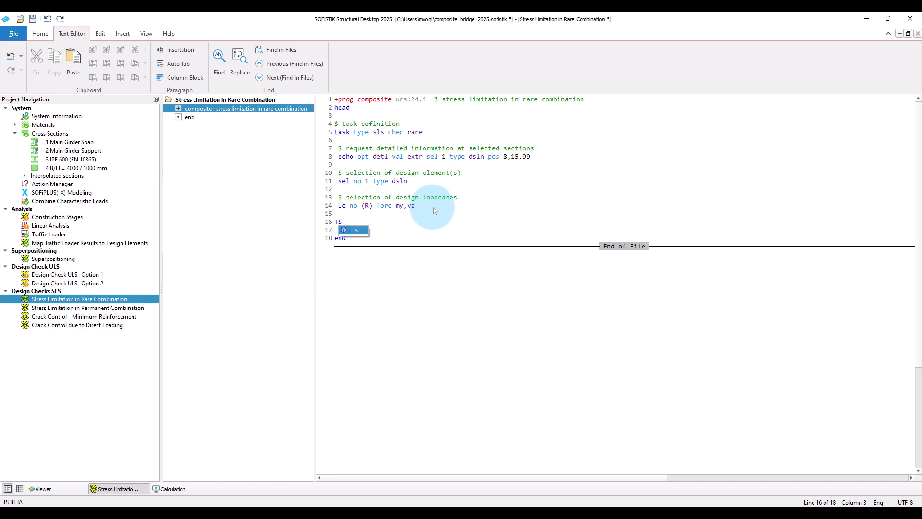
{"action": "left_click", "coordinate": [352, 230]}
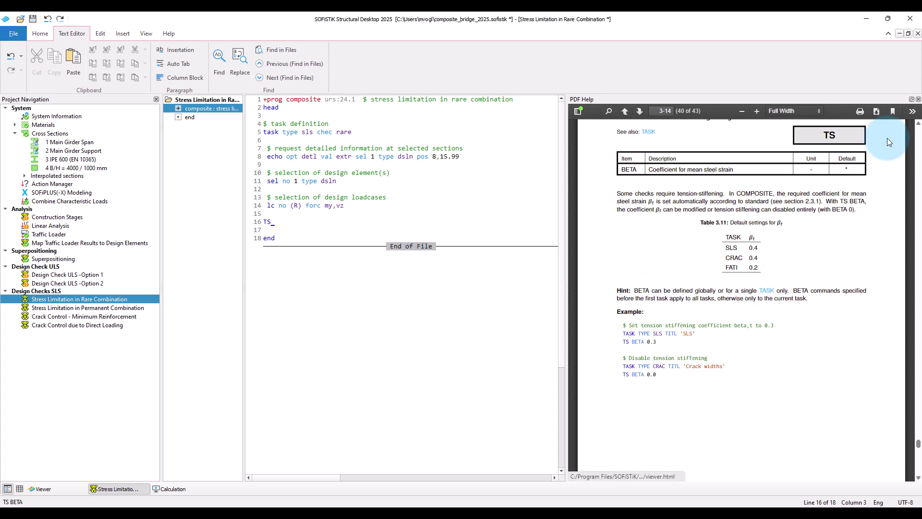
{"action": "left_click", "coordinate": [917, 99]}
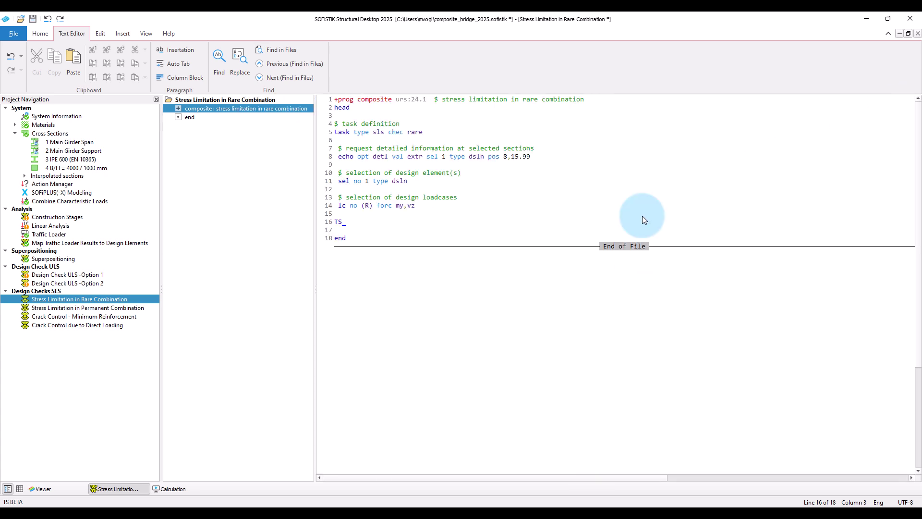
{"action": "key", "text": "ctrl+y"}
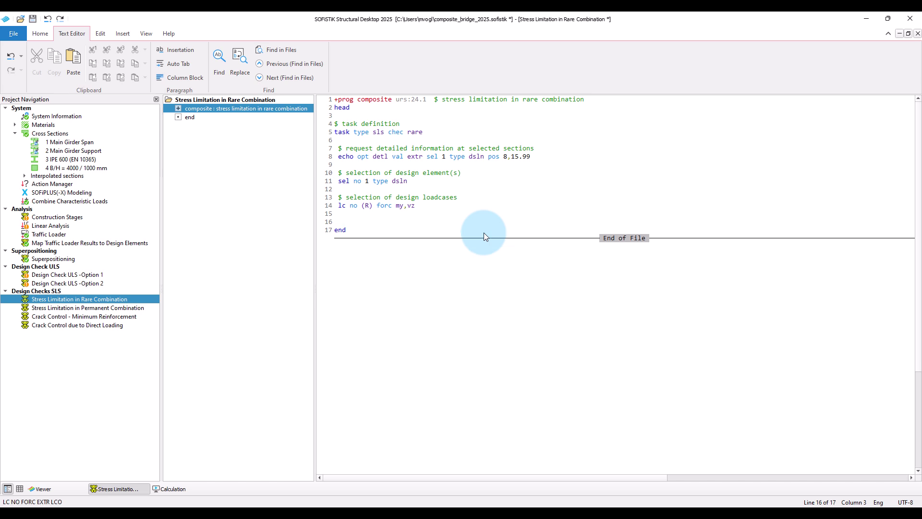
{"action": "key", "text": "ctrl+y"}
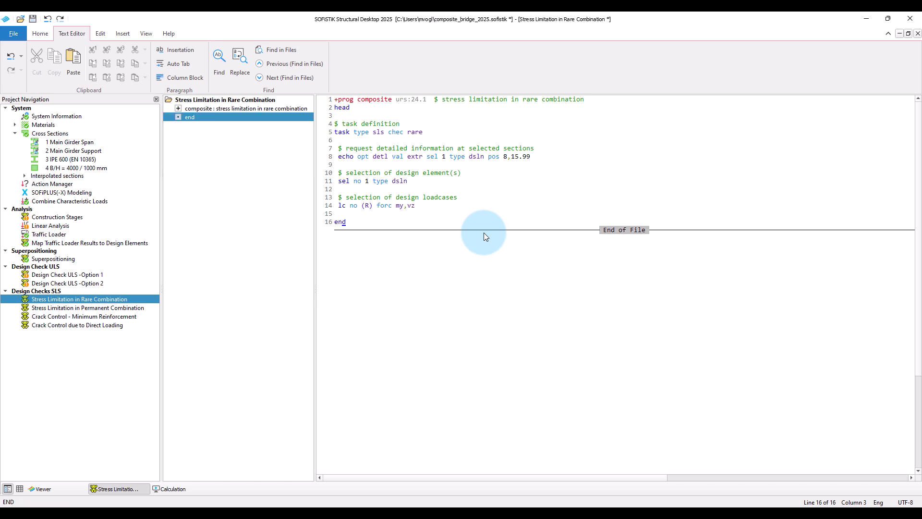
- Open the Stress Limitation in Permanent Combination input and examine its perm check type and the (P) load case selection with forc my extr max
{"action": "left_click", "coordinate": [119, 307]}
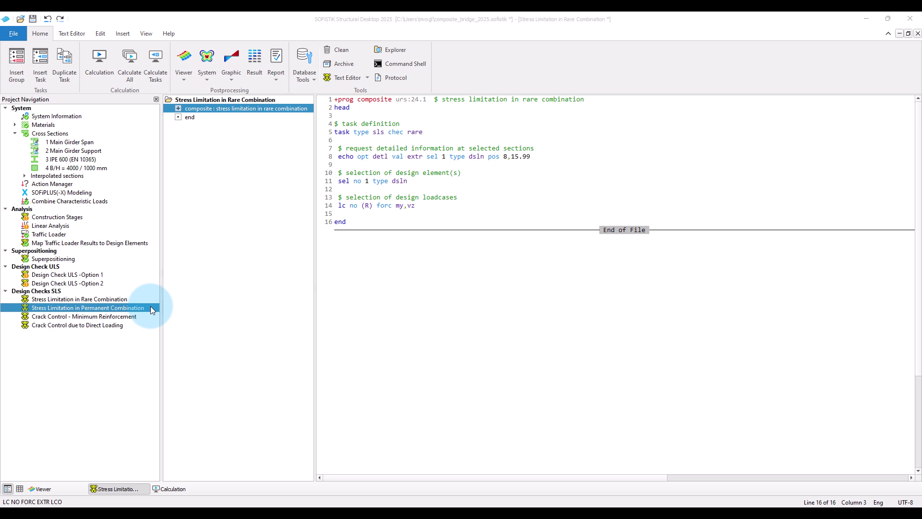
{"action": "double_click", "coordinate": [144, 307]}
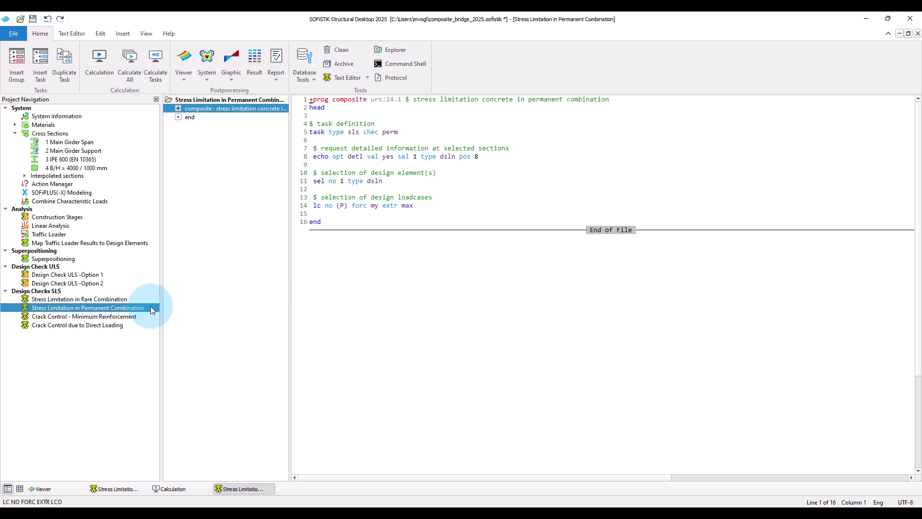
{"action": "double_click", "coordinate": [390, 132]}
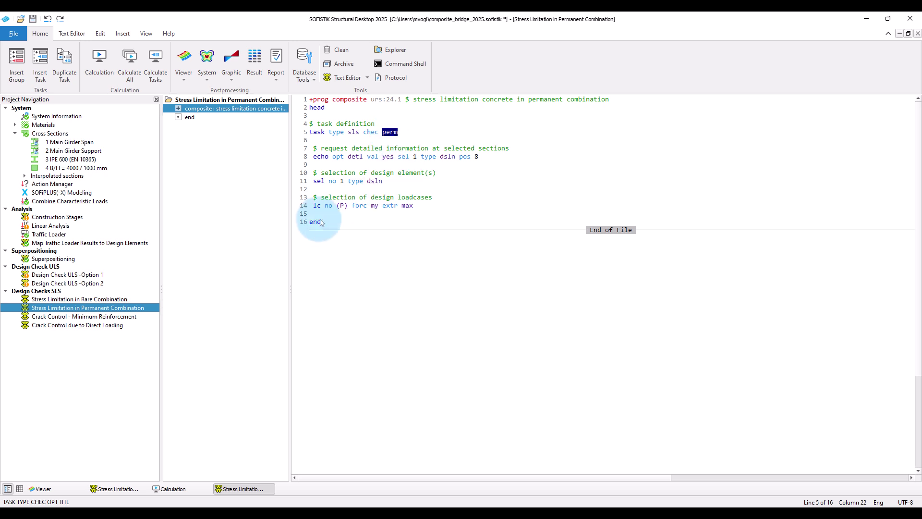
{"action": "left_click", "coordinate": [342, 207]}
{"action": "left_click_drag", "start_coordinate": [344, 210], "coordinate": [352, 208]}
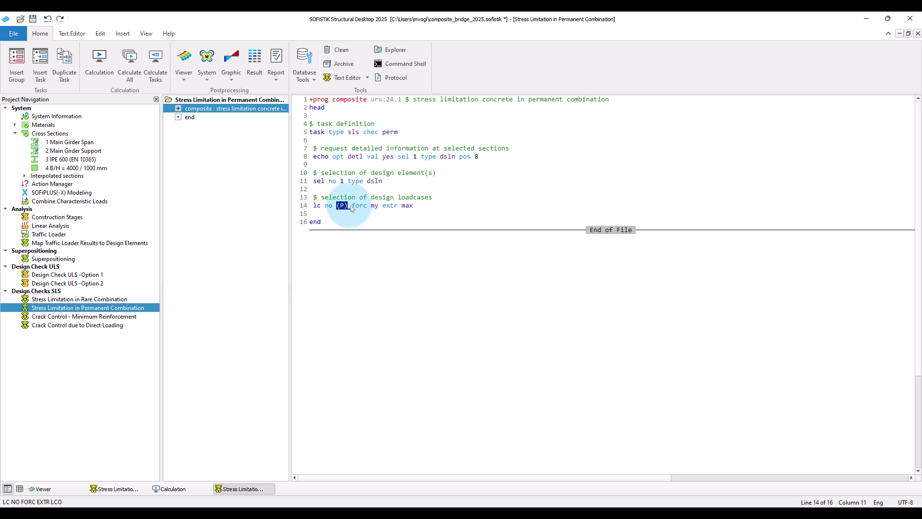
{"action": "left_click", "coordinate": [368, 217]}
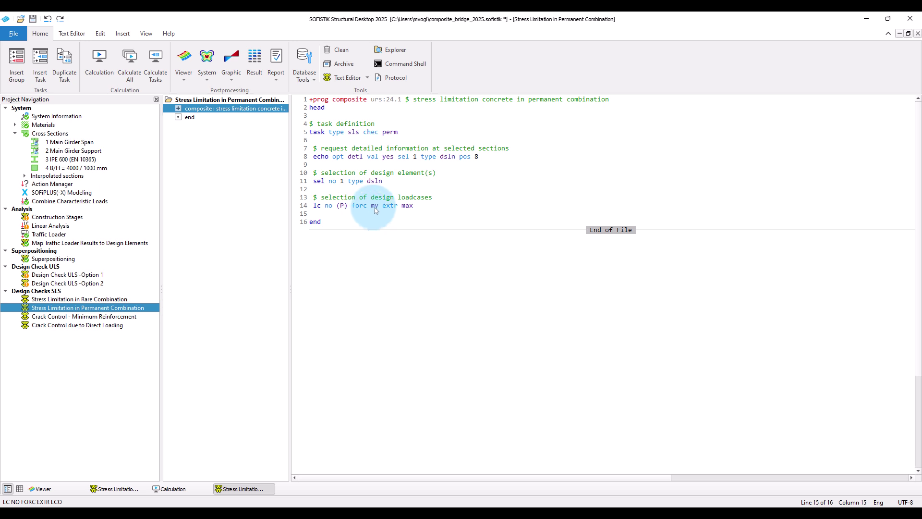
{"action": "double_click", "coordinate": [407, 206]}
{"action": "double_click", "coordinate": [359, 206]}
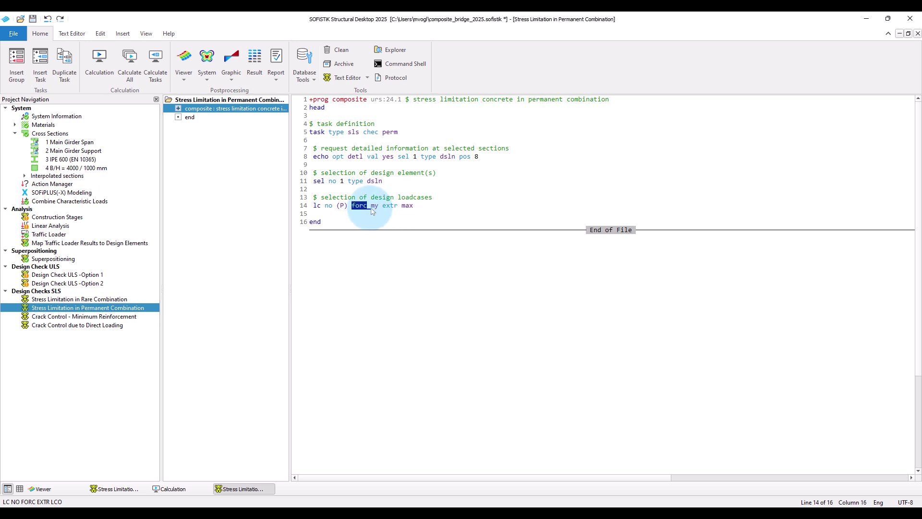
{"action": "double_click", "coordinate": [374, 206]}
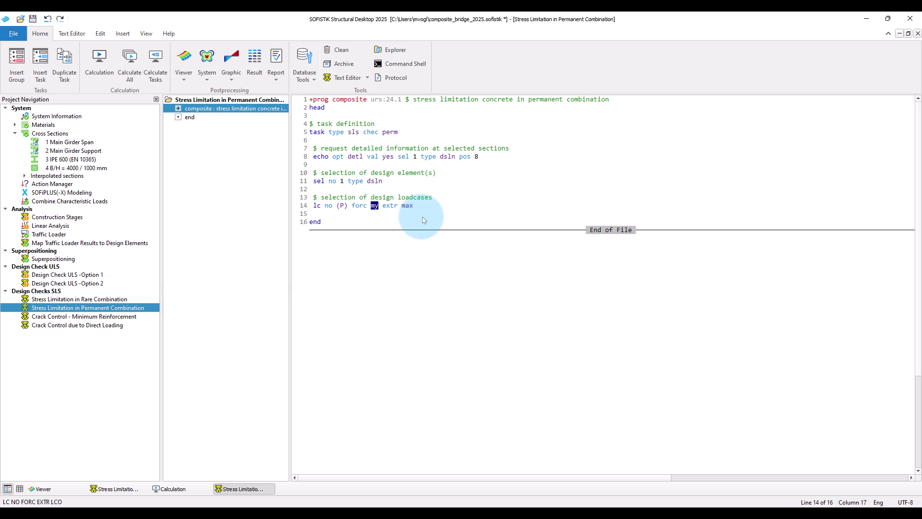
- Open the Stress Limitation in Permanent Combination report and examine the concrete stresses and utilisation overview for load case 3301
{"action": "right_click", "coordinate": [123, 309]}
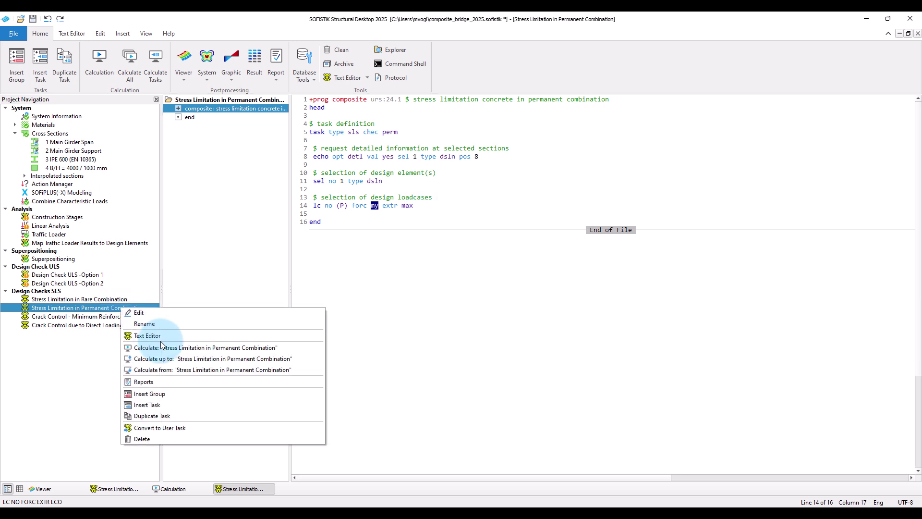
{"action": "left_click", "coordinate": [149, 380]}
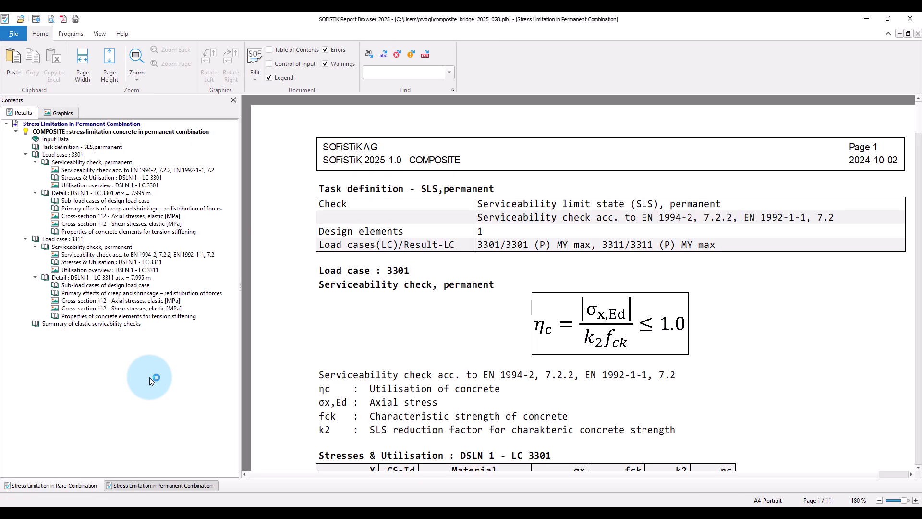
{"action": "scroll", "coordinate": [399, 336], "scroll_direction": "down", "scroll_amount": 6}
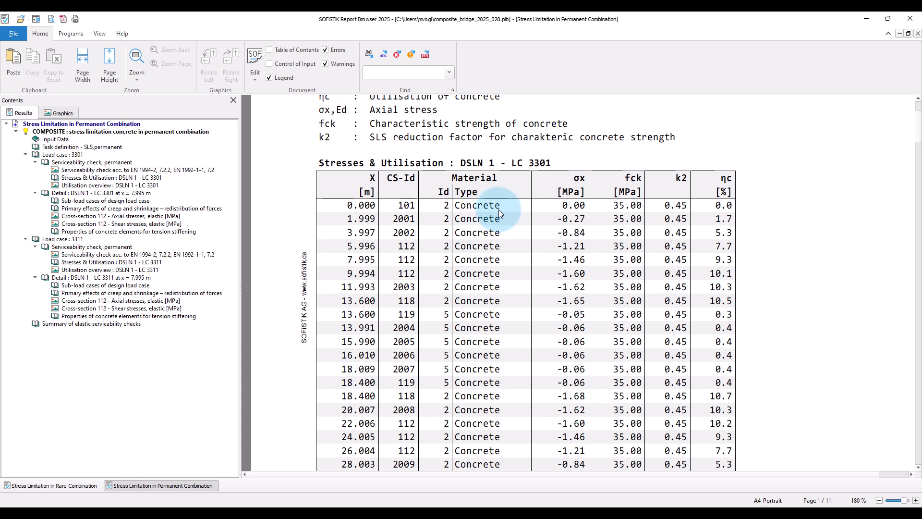
{"action": "left_click", "coordinate": [82, 185]}
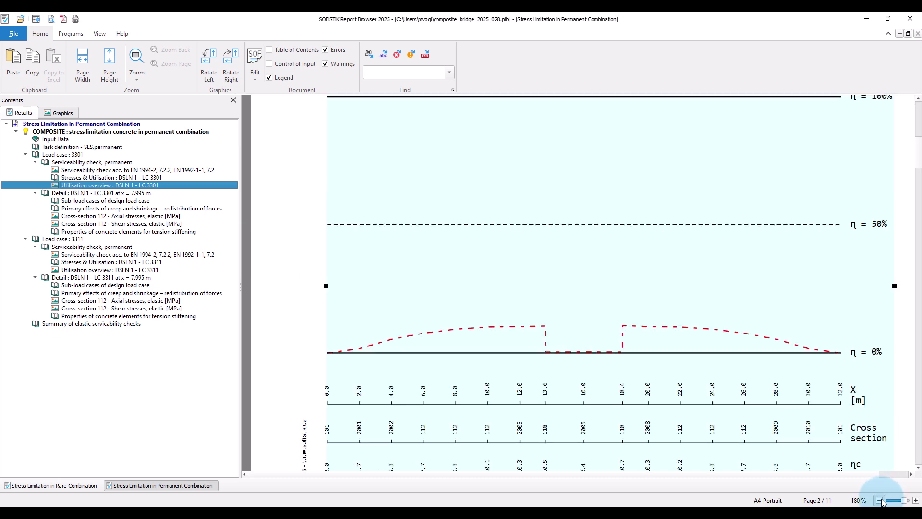
{"action": "left_click", "coordinate": [880, 500]}
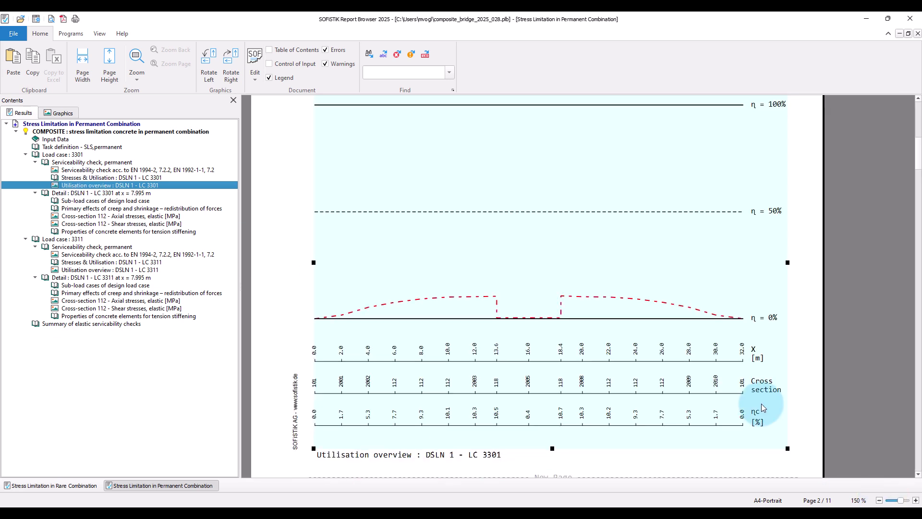
- Switch back to SOFiSTiK Structural Desktop, open the Crack Control - Minimum Reinforcement input and examine its task definition with type minr and chec 0.2
{"action": "left_click", "coordinate": [539, 505]}
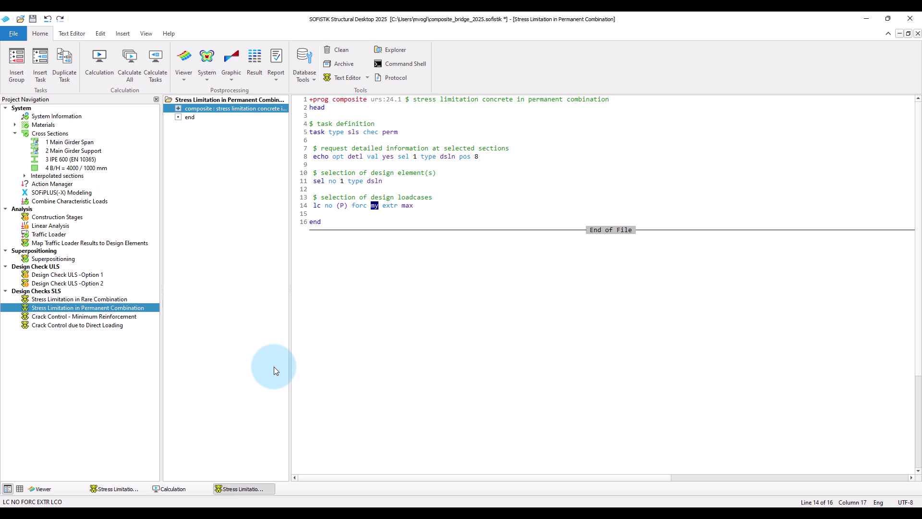
{"action": "left_click", "coordinate": [143, 317]}
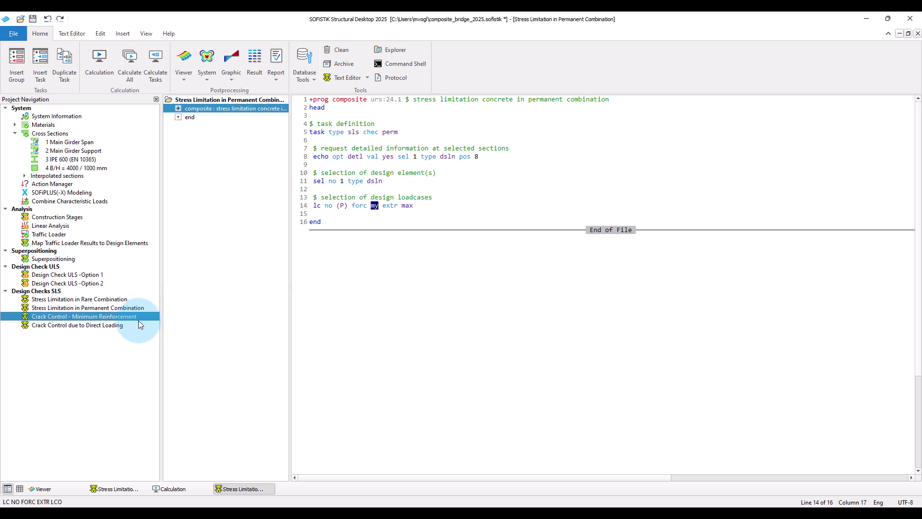
{"action": "left_click", "coordinate": [139, 326]}
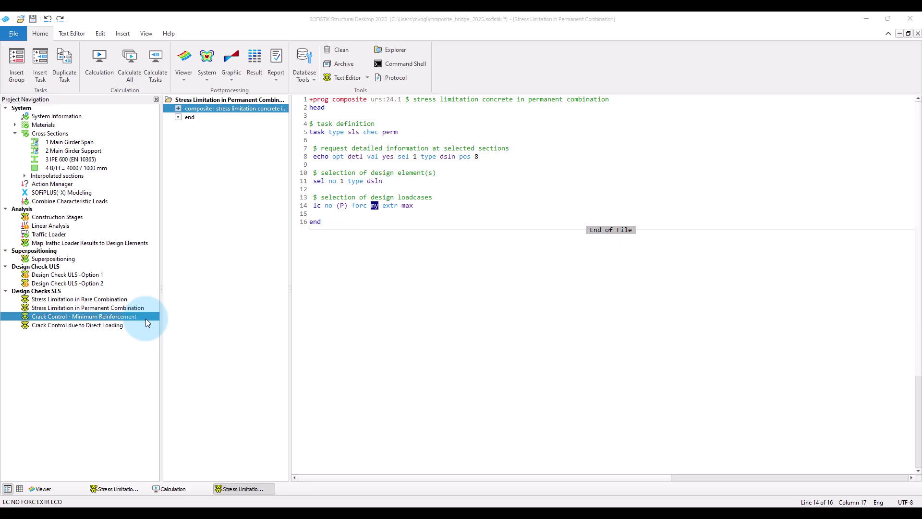
{"action": "double_click", "coordinate": [145, 318]}
{"action": "left_click", "coordinate": [478, 232]}
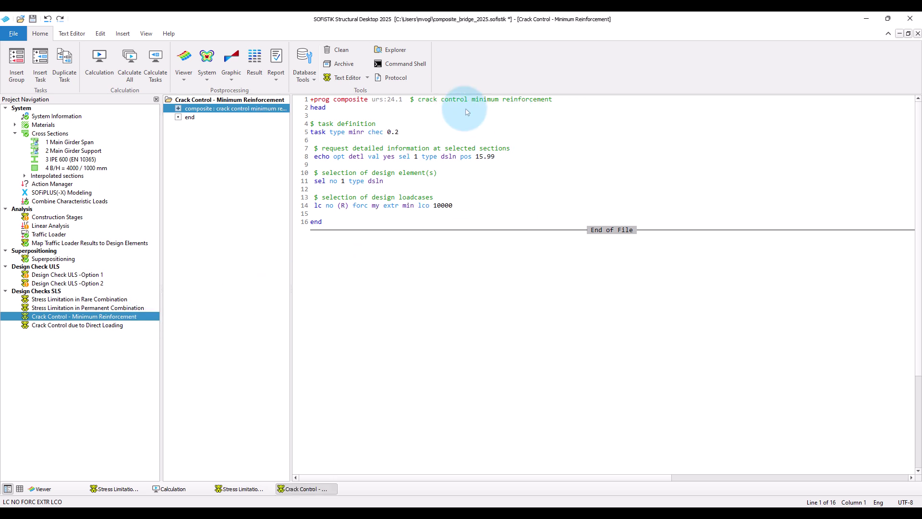
{"action": "double_click", "coordinate": [356, 132]}
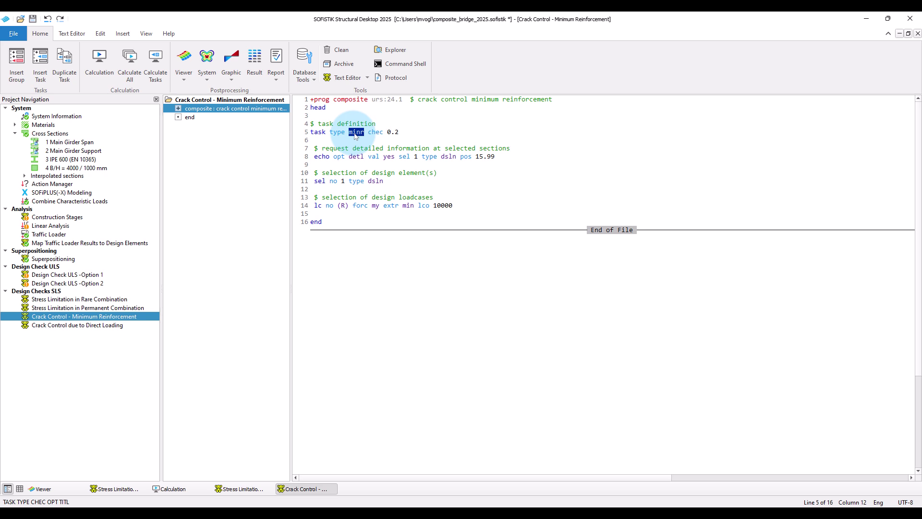
{"action": "double_click", "coordinate": [375, 133]}
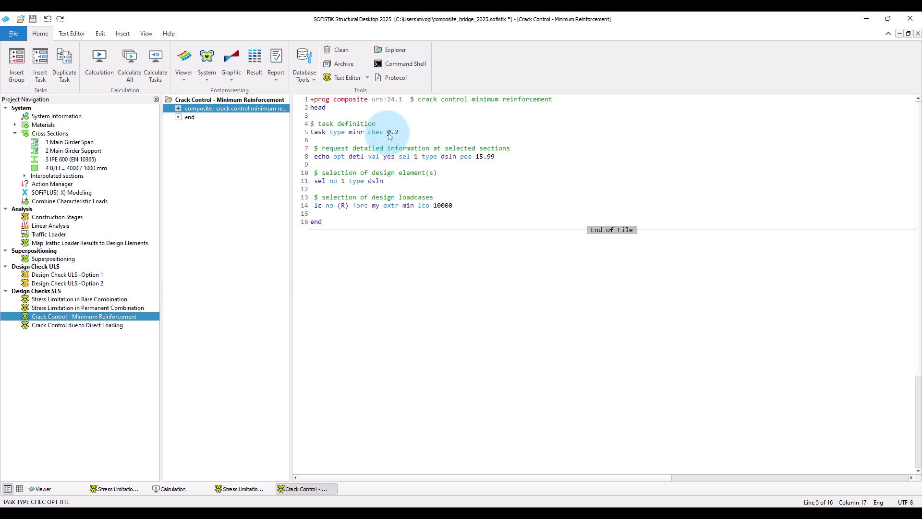
{"action": "left_click", "coordinate": [479, 134]}
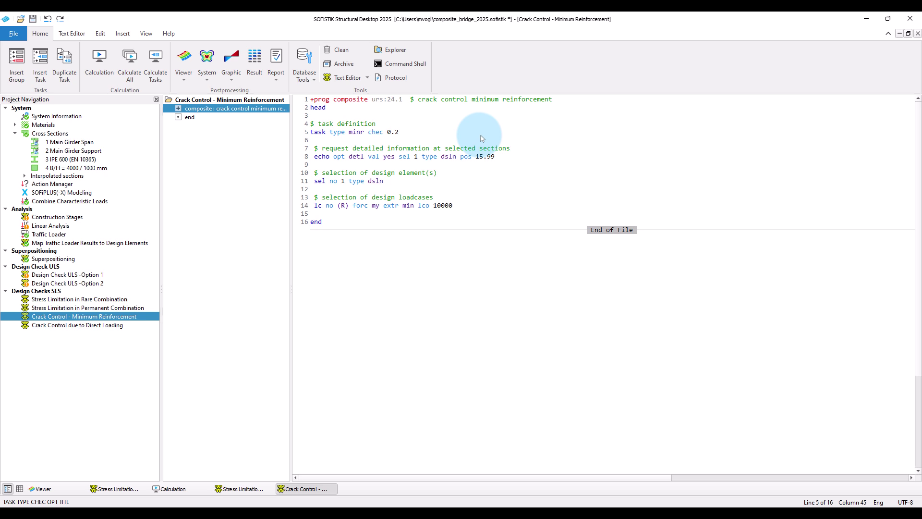
- Examine the load case selection in the Crack Control - Minimum Reinforcement input: (R) with forc my extr min
{"action": "left_click", "coordinate": [343, 209]}
{"action": "left_click_drag", "start_coordinate": [343, 208], "coordinate": [347, 210]}
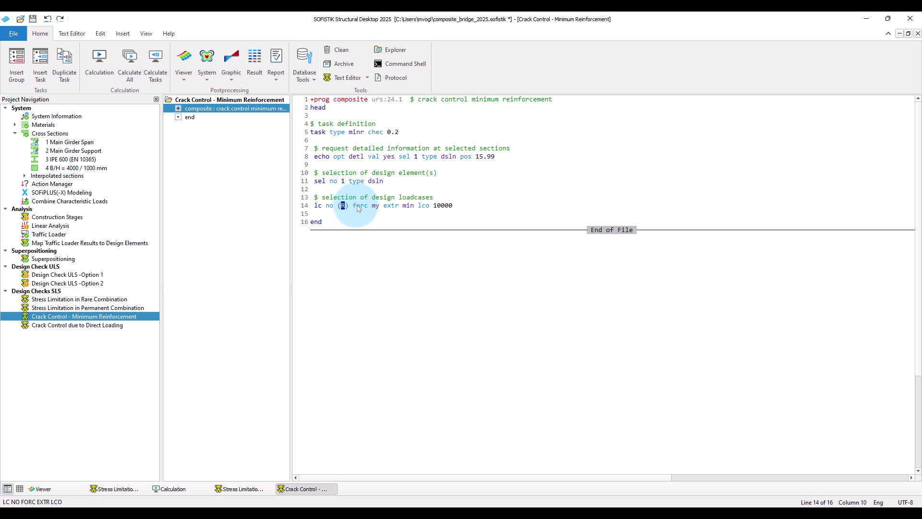
{"action": "left_click", "coordinate": [409, 209]}
{"action": "double_click", "coordinate": [410, 206]}
{"action": "double_click", "coordinate": [376, 205]}
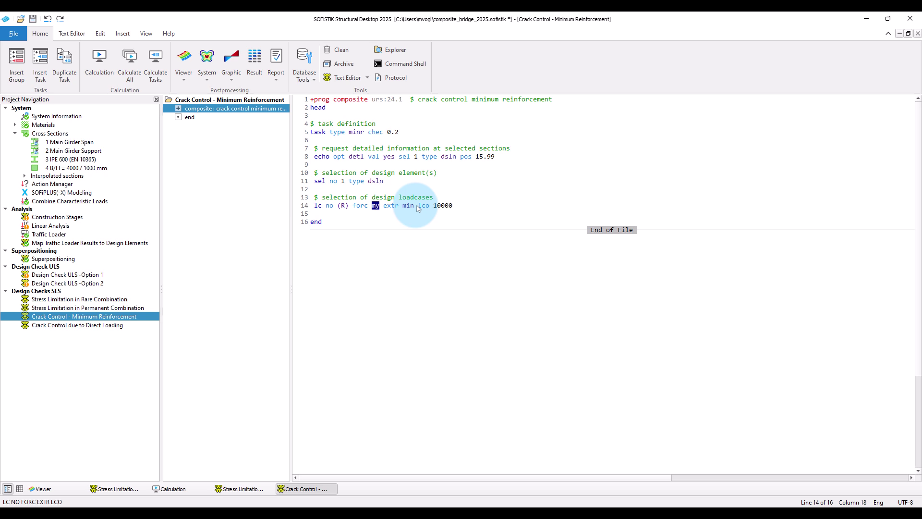
- Compare the load case line with the Stress Limitation in Rare Combination input, and examine lco 10000 in the minimum reinforcement input
{"action": "left_click", "coordinate": [95, 299]}
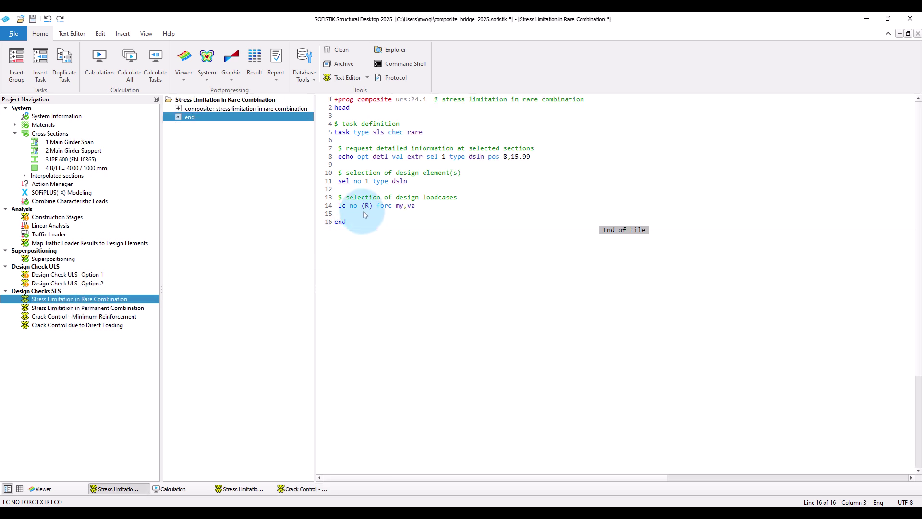
{"action": "left_click", "coordinate": [135, 318]}
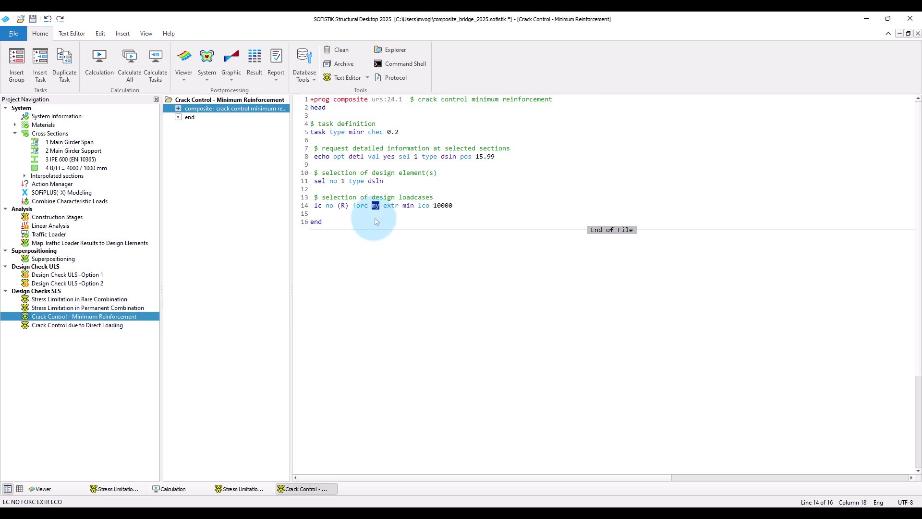
{"action": "double_click", "coordinate": [428, 206]}
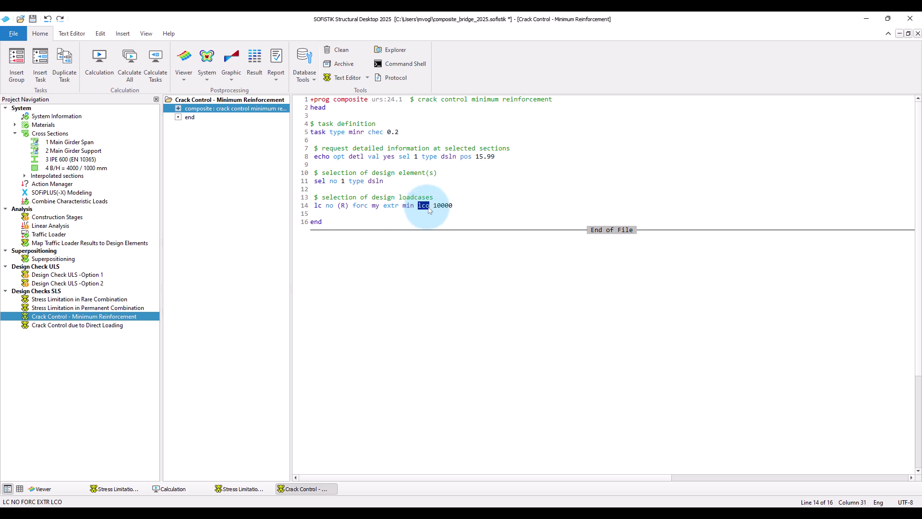
{"action": "double_click", "coordinate": [447, 207]}
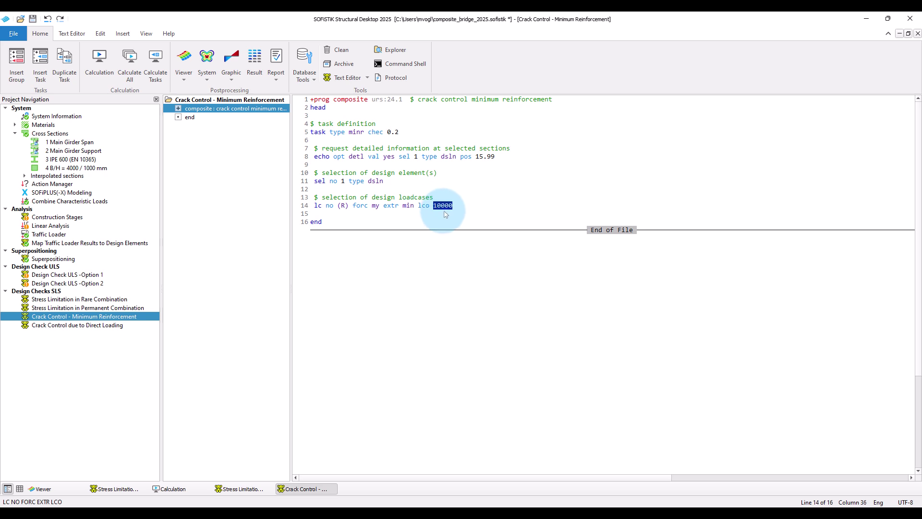
- Calculate only the Crack Control - Minimum Reinforcement task and open its report
{"action": "right_click", "coordinate": [142, 318]}
{"action": "left_click", "coordinate": [170, 358]}
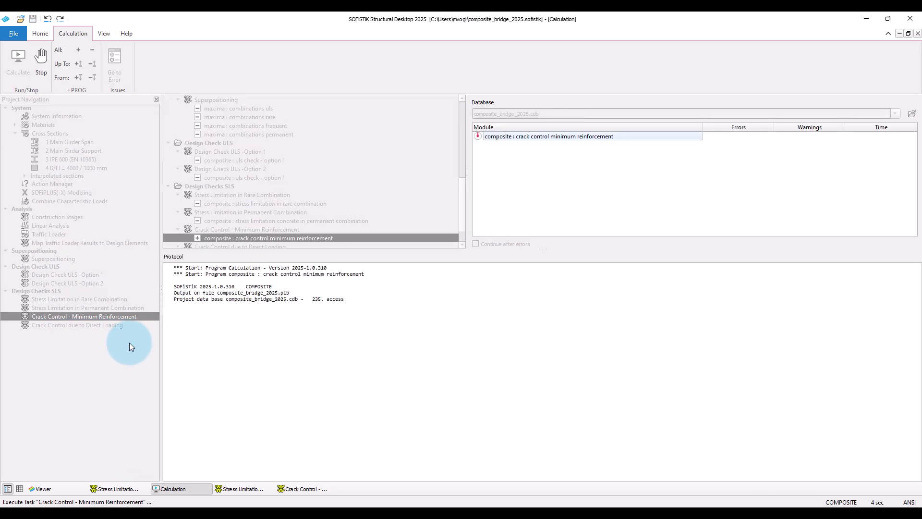
{"action": "right_click", "coordinate": [143, 319]}
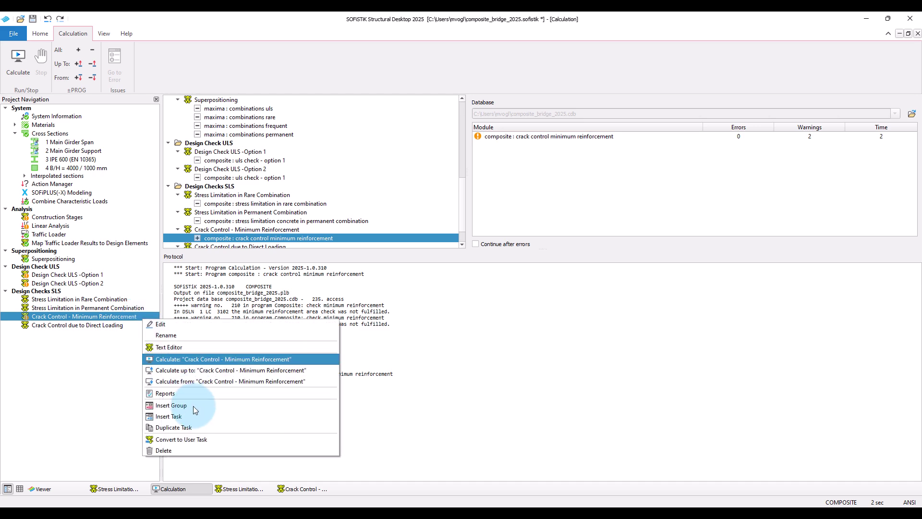
{"action": "left_click", "coordinate": [194, 397]}
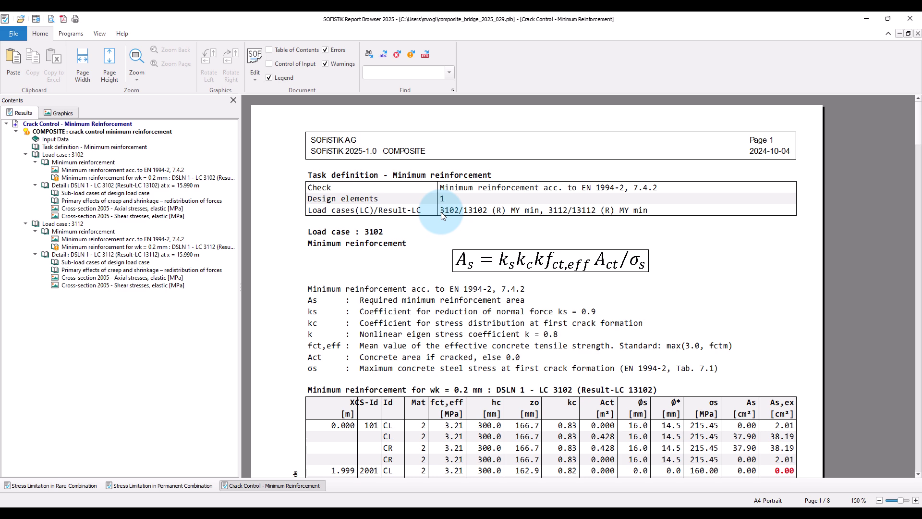
- Examine the design load cases and their result load cases in the report's minimum reinforcement task definition
{"action": "left_click_drag", "start_coordinate": [445, 212], "coordinate": [465, 212]}
{"action": "left_click_drag", "start_coordinate": [309, 212], "coordinate": [374, 212]}
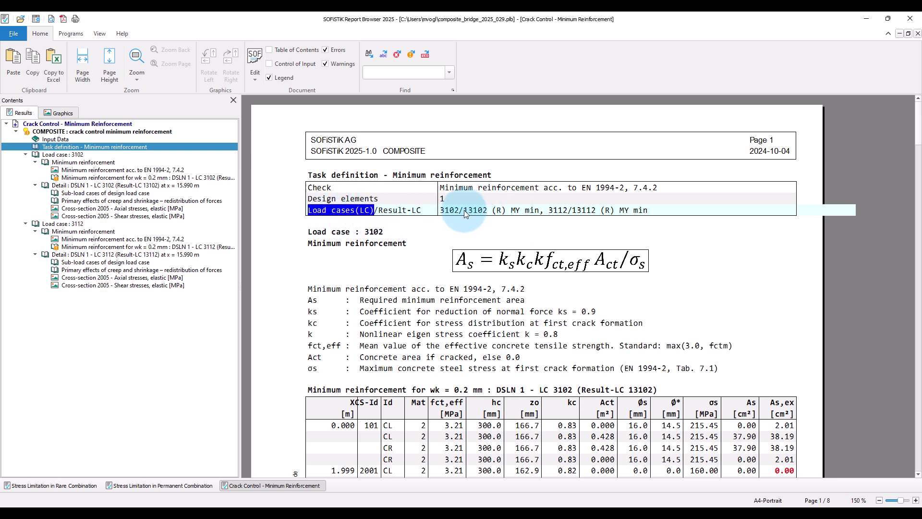
{"action": "left_click_drag", "start_coordinate": [492, 211], "coordinate": [463, 212]}
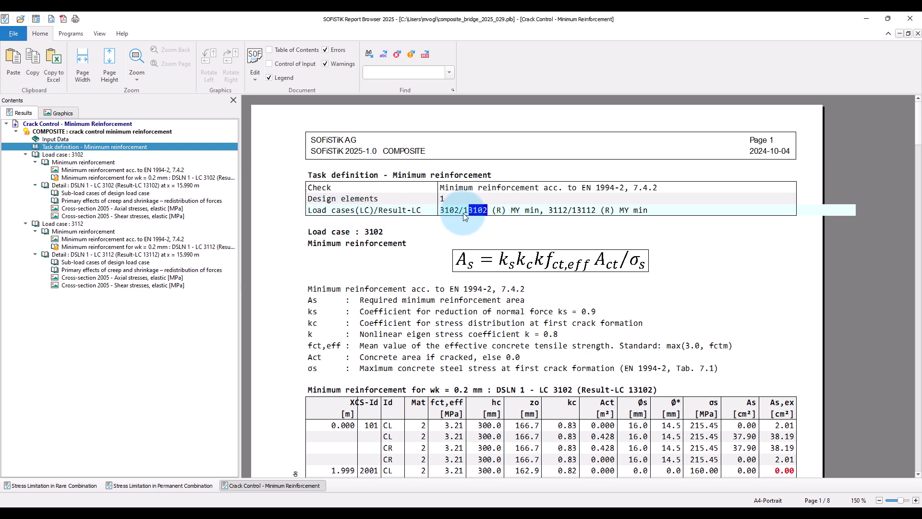
{"action": "left_click_drag", "start_coordinate": [379, 212], "coordinate": [422, 212]}
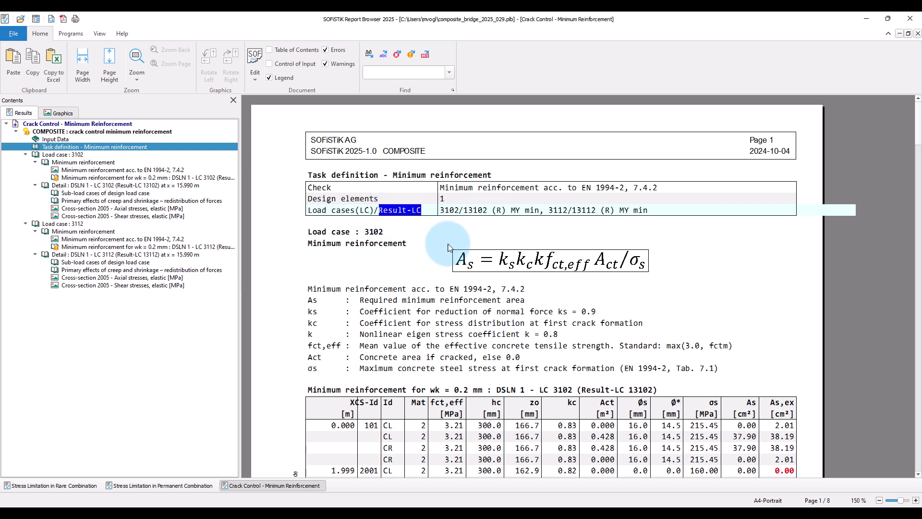
{"action": "left_click", "coordinate": [448, 244]}
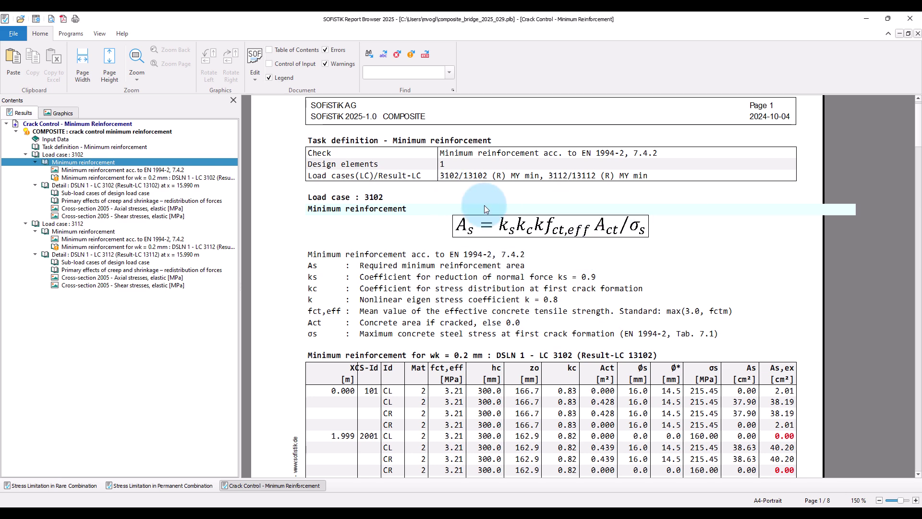
- Relate the Id entries in load case 3102's minimum reinforcement table to the slab parts in cross-section 2005's axial stress plot
{"action": "scroll", "coordinate": [748, 308], "scroll_direction": "down", "scroll_amount": 3}
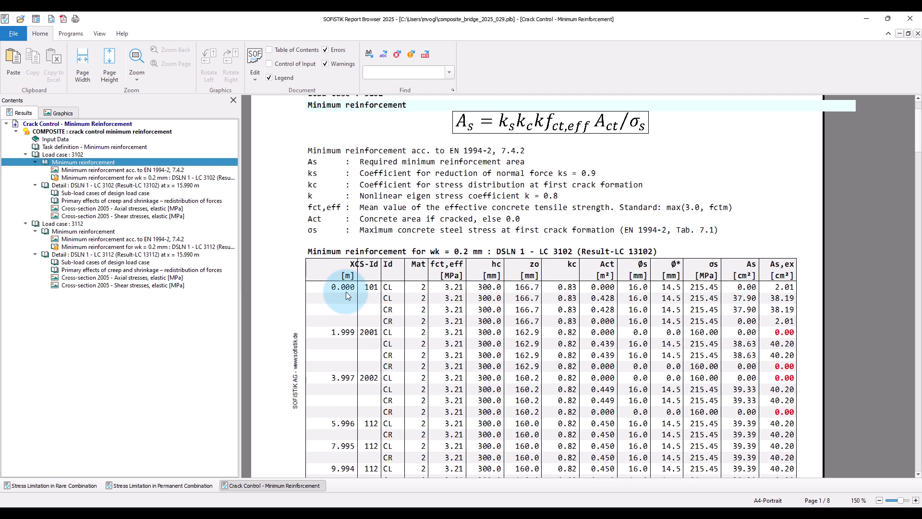
{"action": "scroll", "coordinate": [350, 290], "scroll_direction": "down", "scroll_amount": 2}
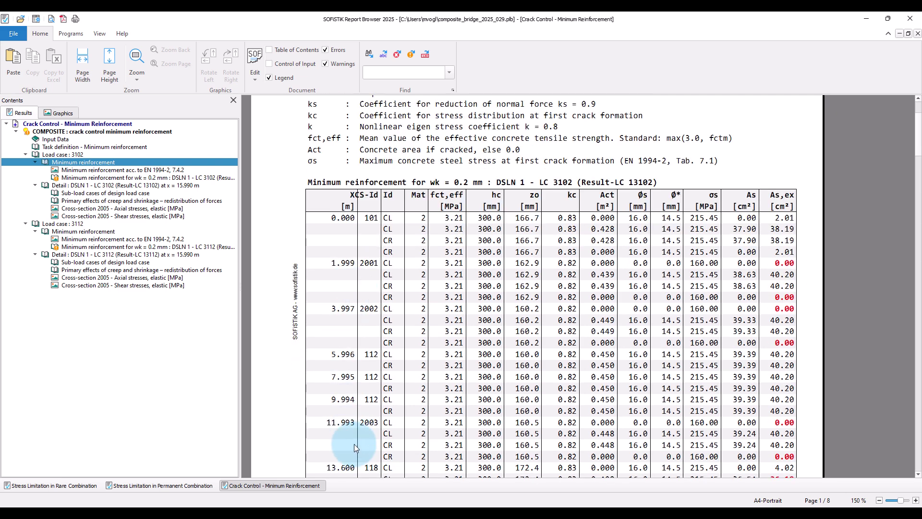
{"action": "double_click", "coordinate": [388, 219]}
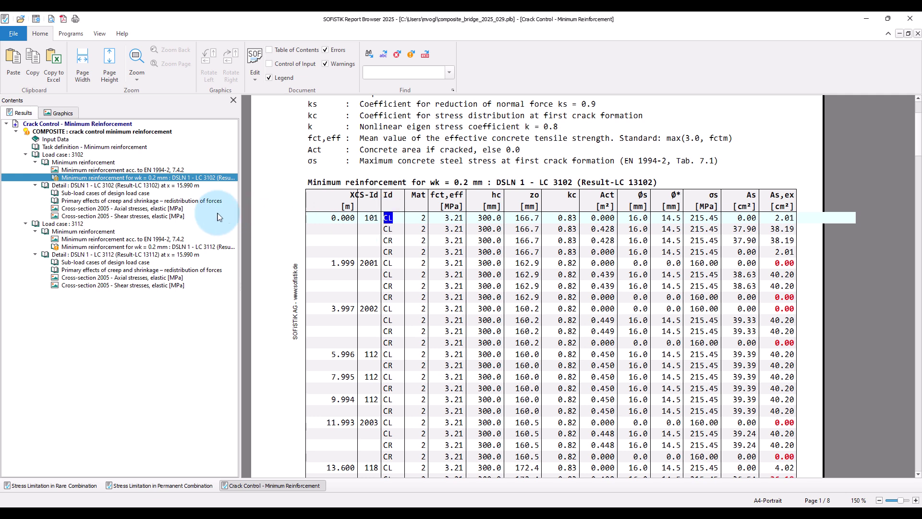
{"action": "left_click", "coordinate": [176, 207]}
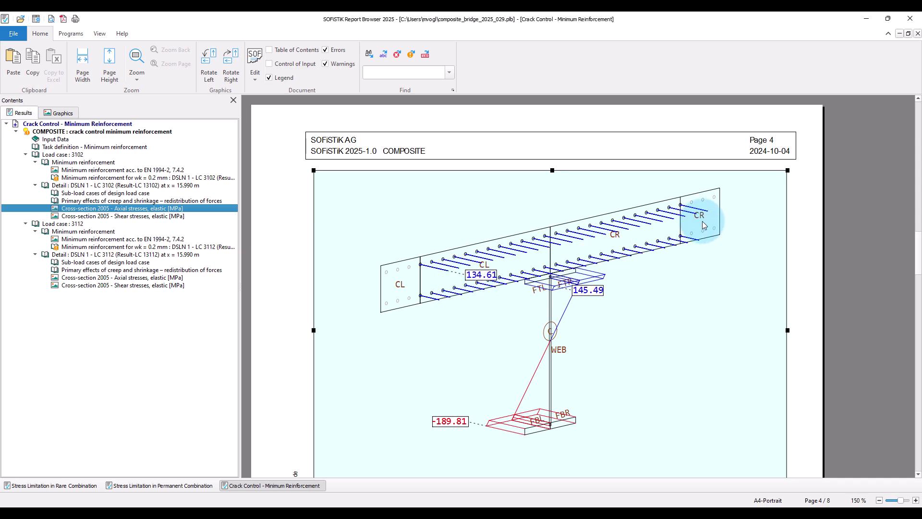
{"action": "left_click", "coordinate": [116, 171]}
- Compare required As with existing As,ex for the CL and CR rows of section 101 in load case 3102's table
{"action": "scroll", "coordinate": [433, 342], "scroll_direction": "down", "scroll_amount": 3}
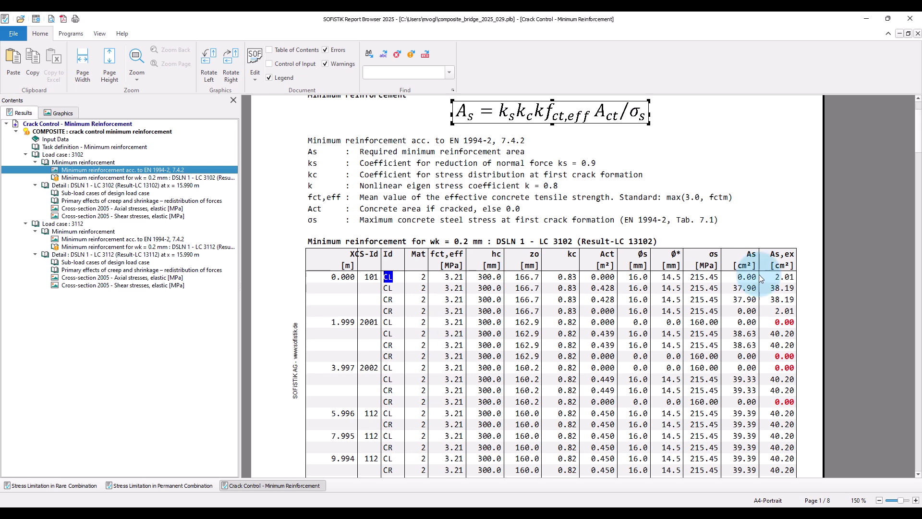
{"action": "left_click_drag", "start_coordinate": [739, 258], "coordinate": [760, 292]}
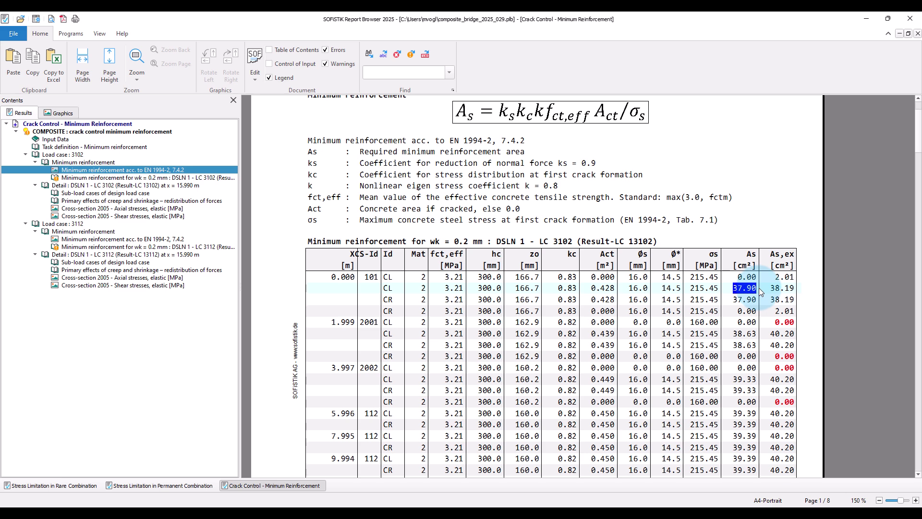
{"action": "left_click_drag", "start_coordinate": [767, 288], "coordinate": [799, 291]}
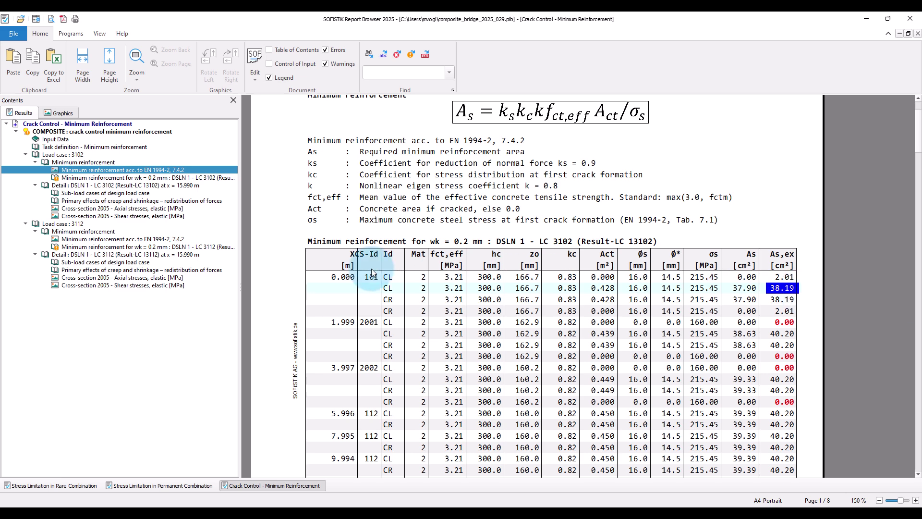
{"action": "left_click", "coordinate": [397, 287]}
{"action": "left_click_drag", "start_coordinate": [404, 310], "coordinate": [404, 310]}
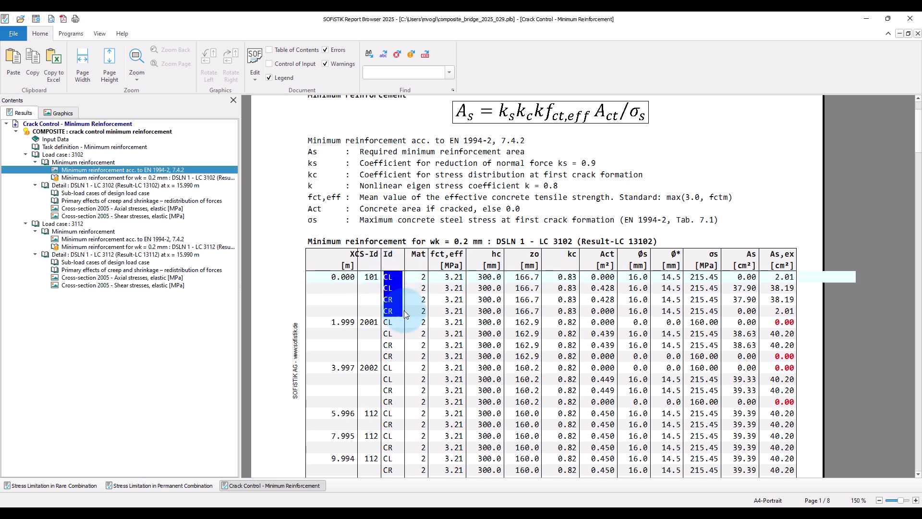
- Examine the CL and CR table rows for sections 2004 to 2006 against cross-section 2005's axial stress plot
{"action": "scroll", "coordinate": [404, 310], "scroll_direction": "down", "scroll_amount": 8}
{"action": "scroll", "coordinate": [404, 310], "scroll_direction": "up", "scroll_amount": 3}
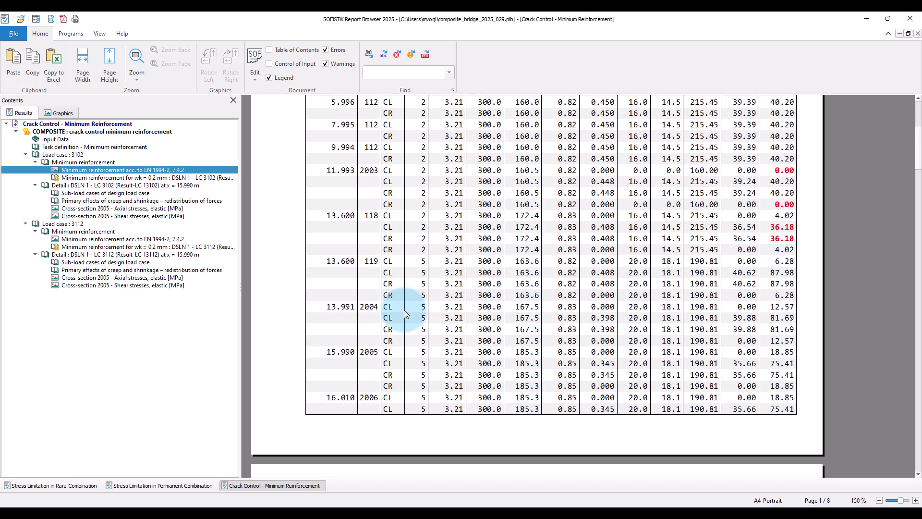
{"action": "left_click", "coordinate": [397, 310]}
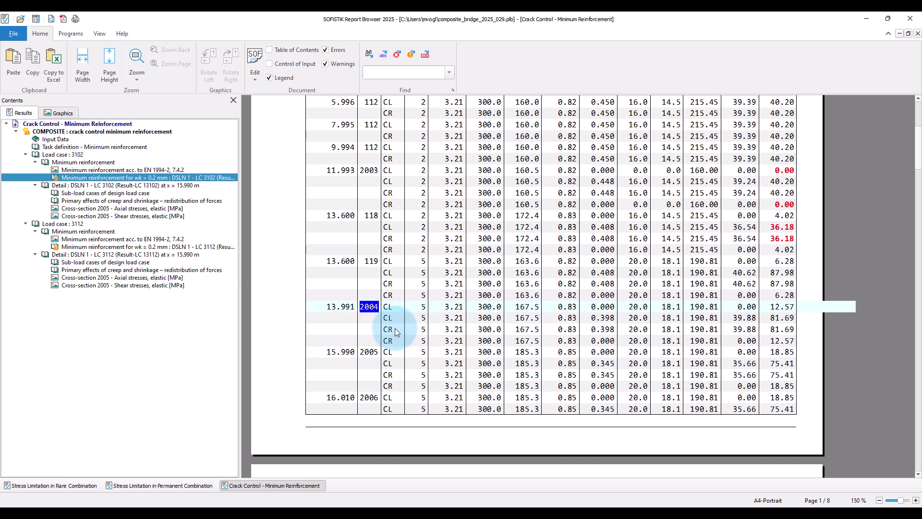
{"action": "left_click_drag", "start_coordinate": [395, 332], "coordinate": [410, 400]}
{"action": "left_click", "coordinate": [414, 403]}
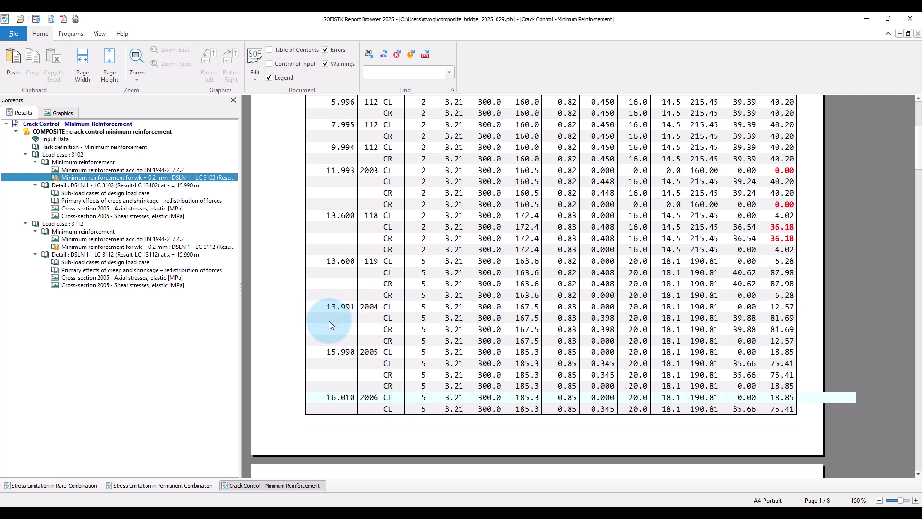
{"action": "left_click", "coordinate": [84, 209]}
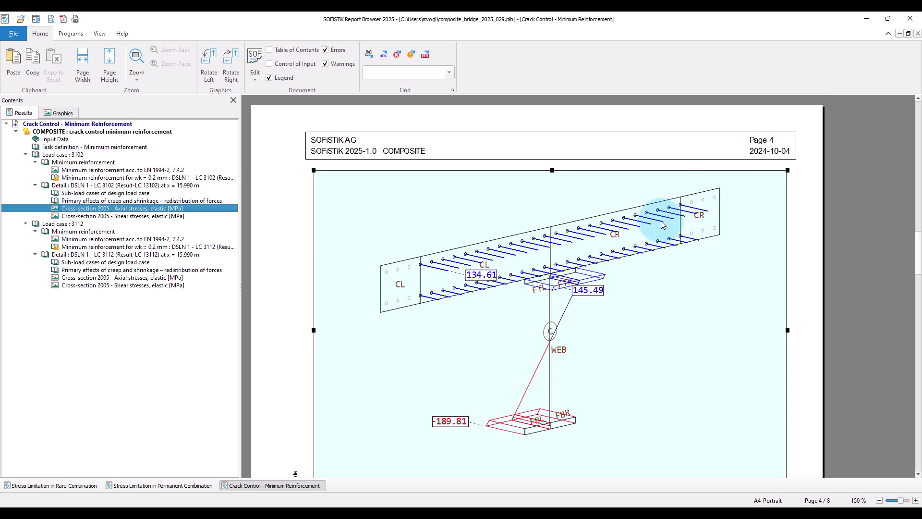
- Return to load case 3102's minimum reinforcement table and compare required and existing reinforcement along the girder
{"action": "left_click", "coordinate": [108, 171]}
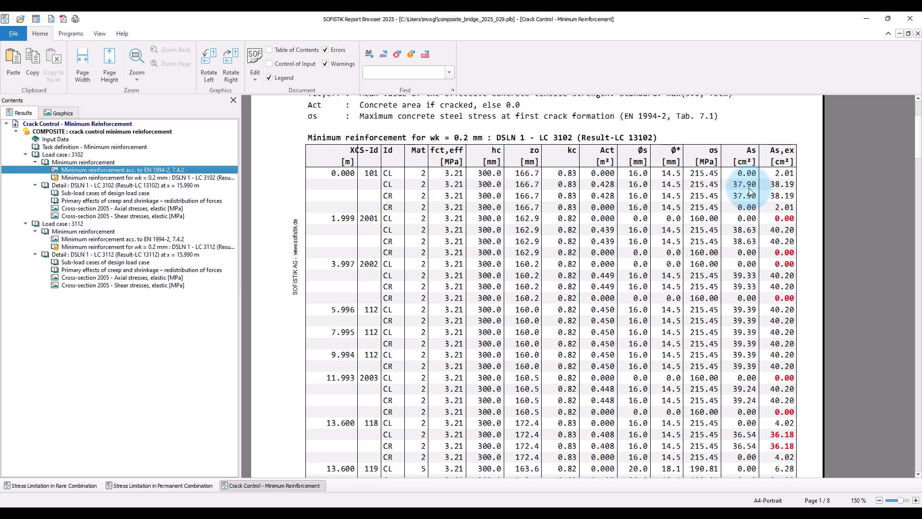
{"action": "scroll", "coordinate": [744, 269], "scroll_direction": "down", "scroll_amount": 1}
{"action": "scroll", "coordinate": [738, 412], "scroll_direction": "down", "scroll_amount": 2}
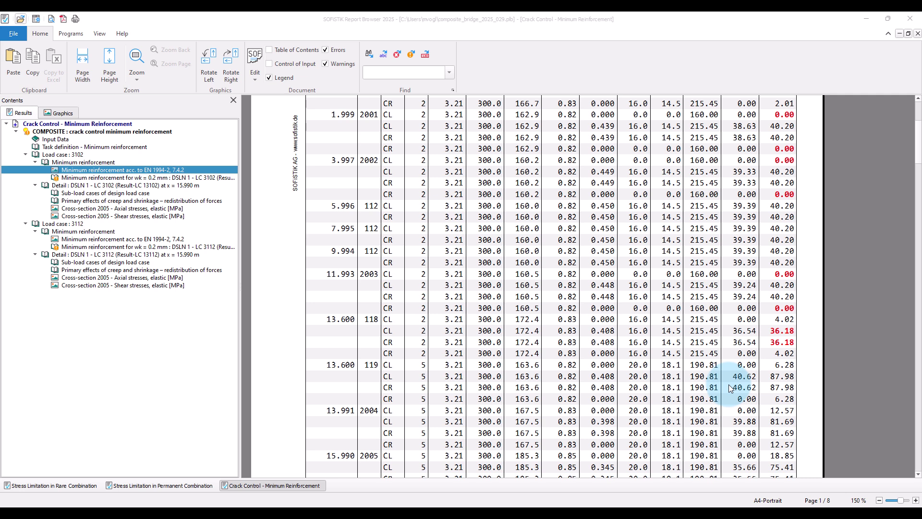
- Switch back to SOFiSTiK Structural Desktop, open the Crack Control due to Direct Loading input and examine its task type crac with chec 0.2
{"action": "left_click", "coordinate": [526, 504]}
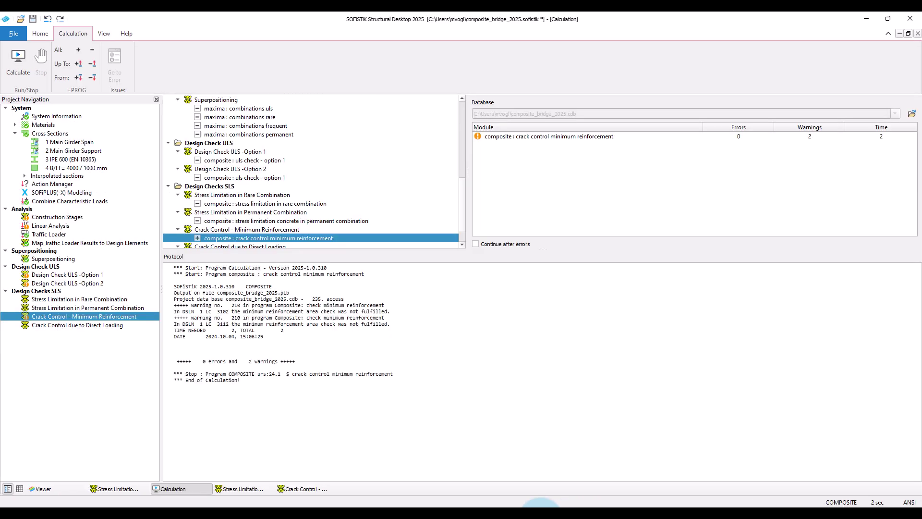
{"action": "left_click", "coordinate": [122, 325]}
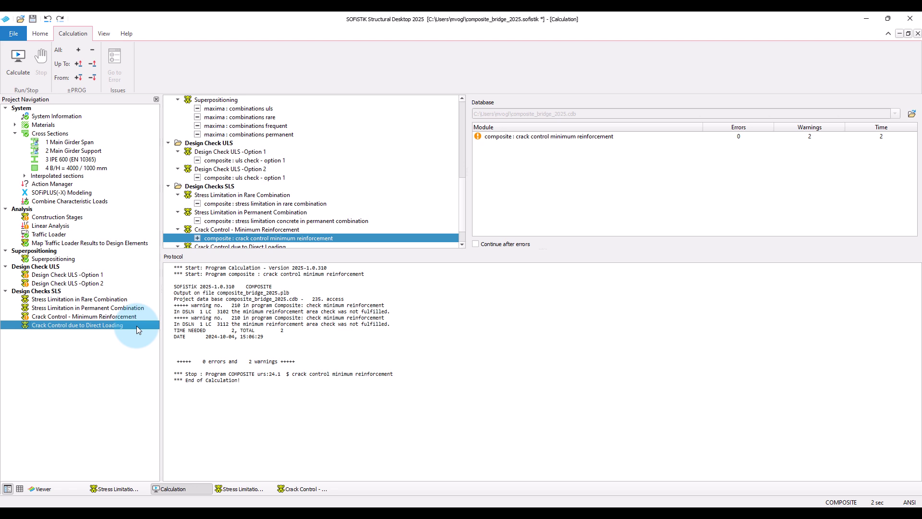
{"action": "double_click", "coordinate": [136, 326]}
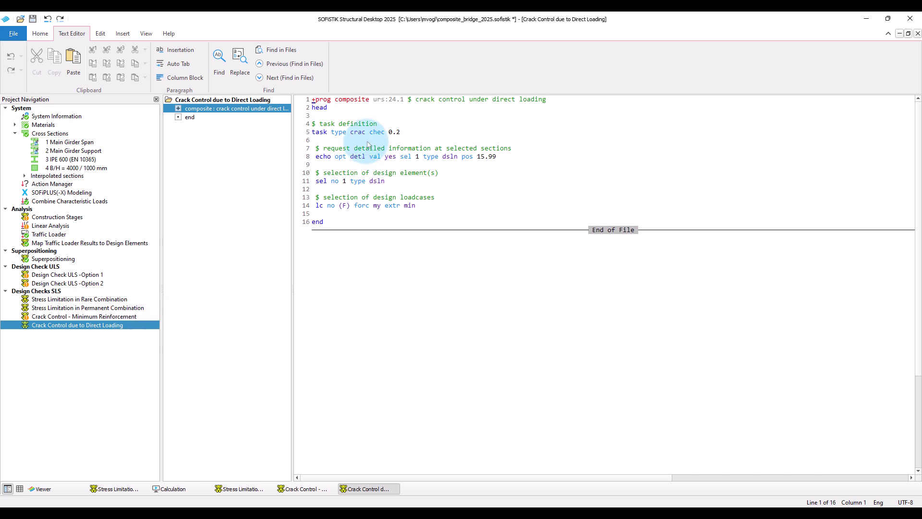
{"action": "double_click", "coordinate": [359, 132]}
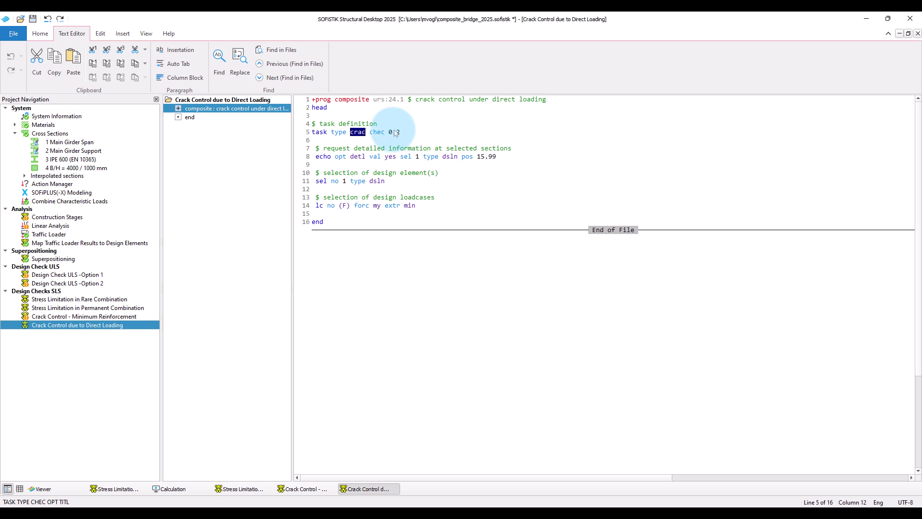
{"action": "left_click_drag", "start_coordinate": [388, 132], "coordinate": [404, 132]}
{"action": "left_click", "coordinate": [442, 143]}
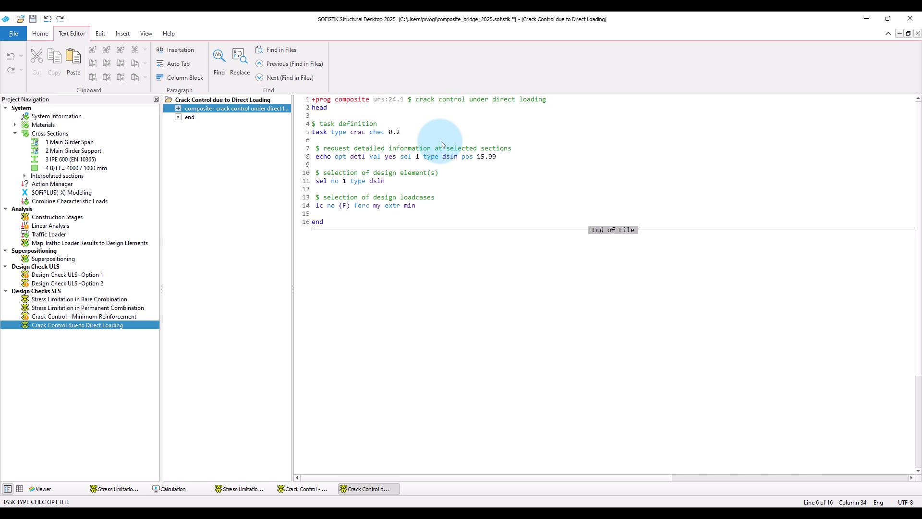
- Examine the direct loading input's load case selection: (F) with forc my extr min
{"action": "mouse_move", "coordinate": [351, 206]}
{"action": "left_mouse_down"}
{"action": "mouse_move", "coordinate": [353, 213]}
{"action": "mouse_move", "coordinate": [346, 205]}
{"action": "left_mouse_up"}
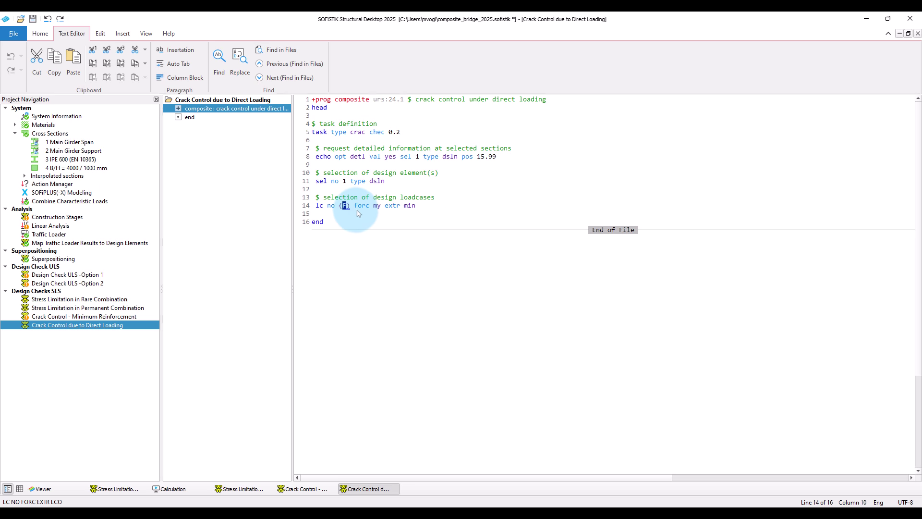
{"action": "double_click", "coordinate": [410, 206]}
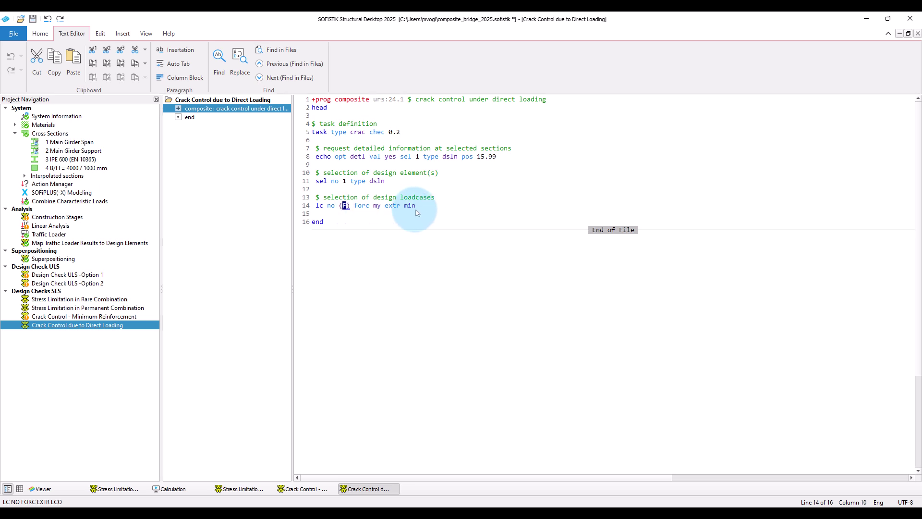
{"action": "double_click", "coordinate": [377, 205]}
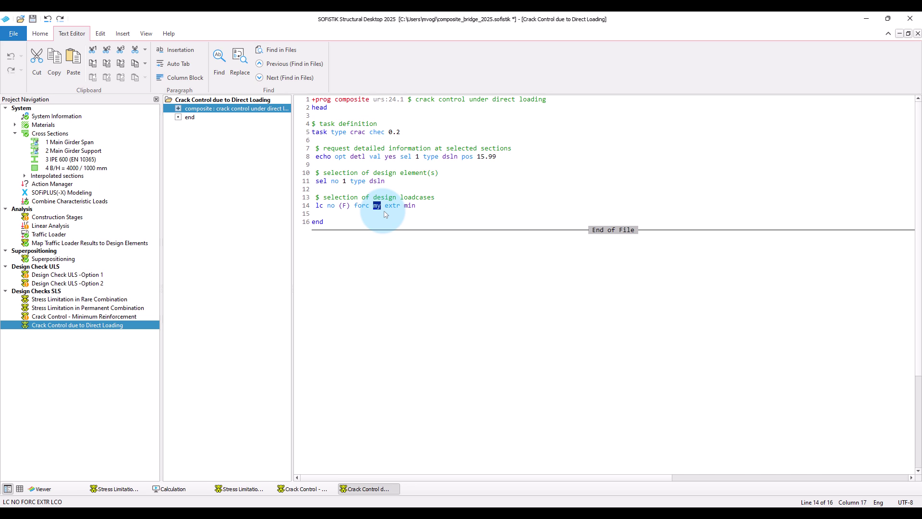
- Calculate the Crack Control due to Direct Loading task and open its report
{"action": "right_click", "coordinate": [101, 326]}
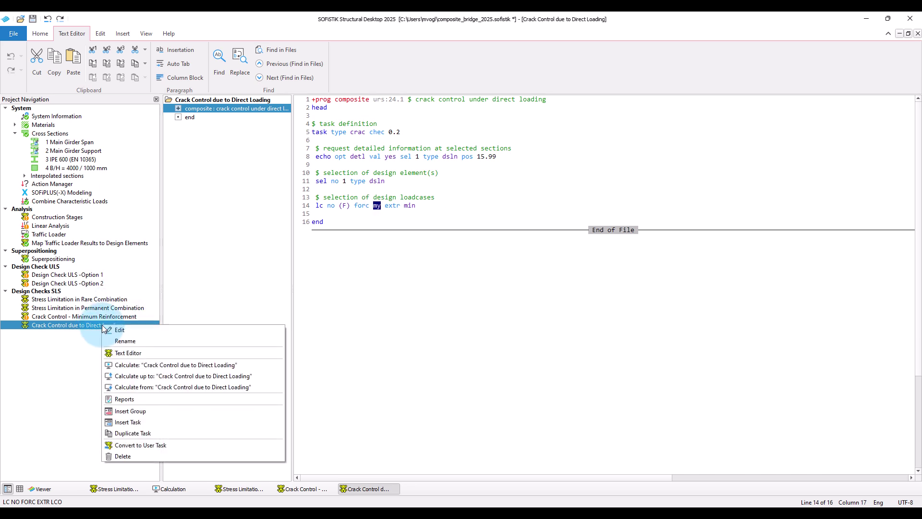
{"action": "left_click", "coordinate": [146, 364]}
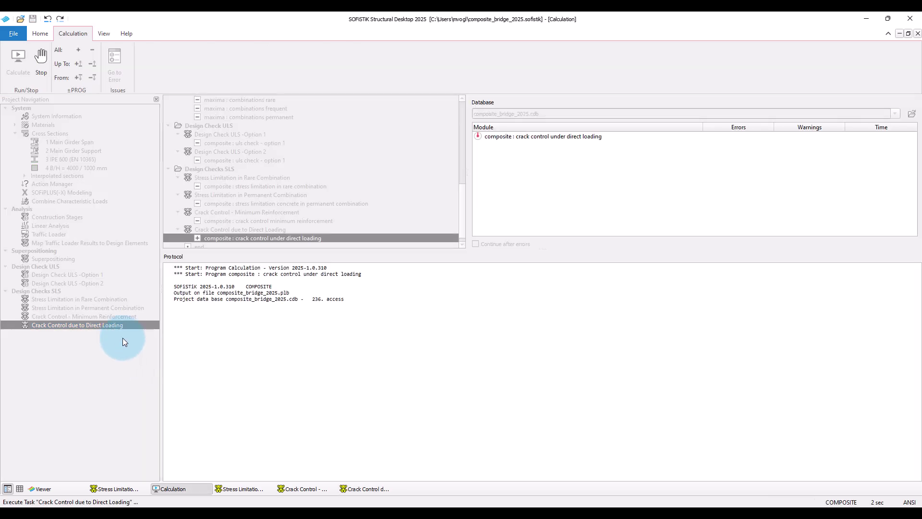
{"action": "right_click", "coordinate": [122, 338]}
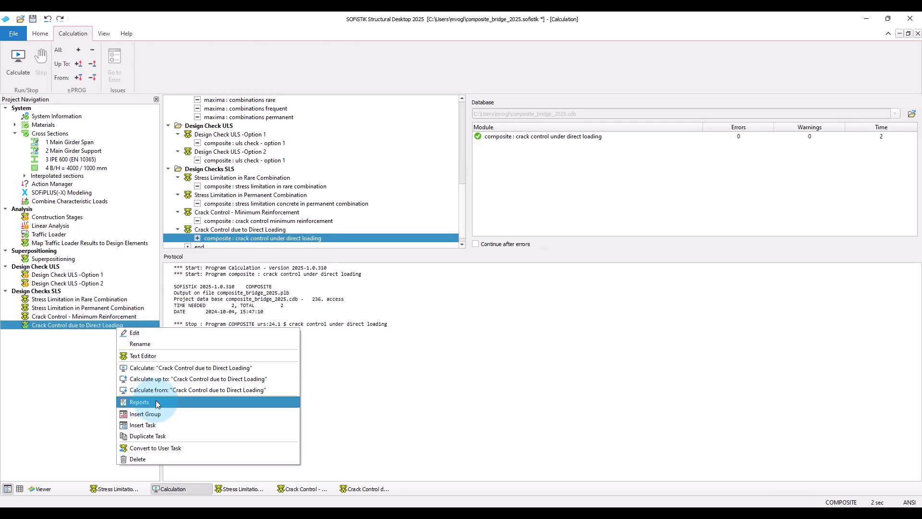
{"action": "left_click", "coordinate": [155, 402]}
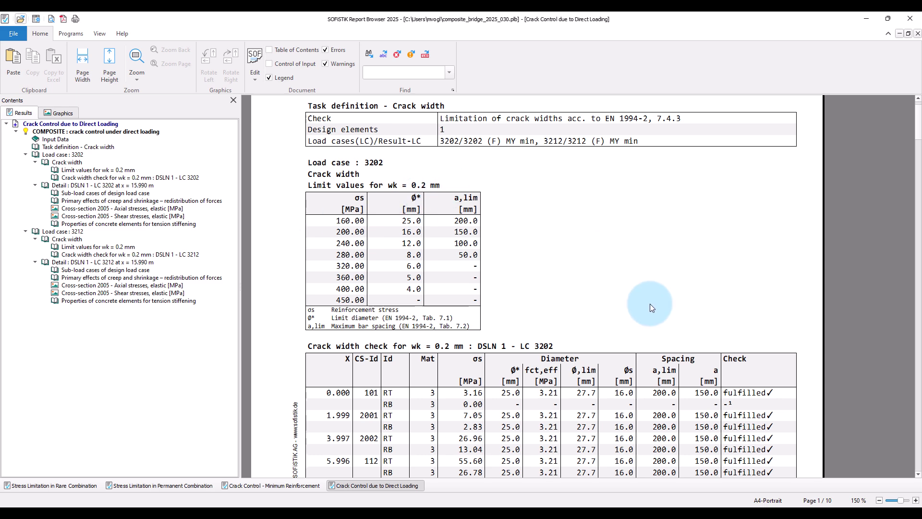
- Compare the RT layer in load case 3202's crack width table with cross-section 112's reinforcement graphic in Result Viewer, and return to Report Browser
{"action": "scroll", "coordinate": [650, 304], "scroll_direction": "down", "scroll_amount": 3}
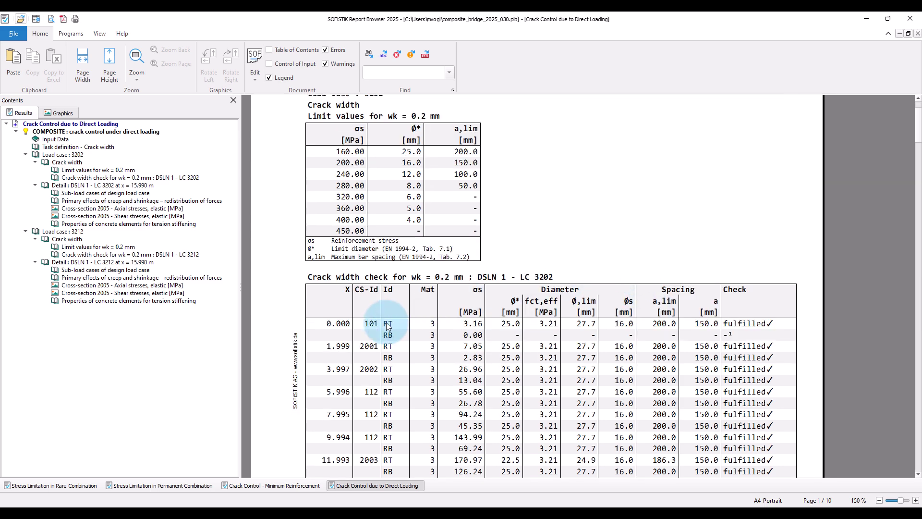
{"action": "left_click_drag", "start_coordinate": [385, 325], "coordinate": [398, 327]}
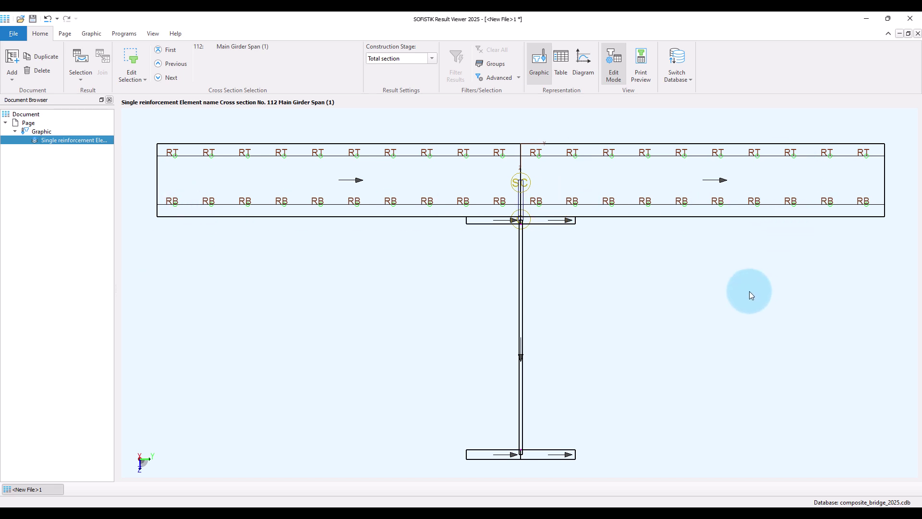
{"action": "left_click", "coordinate": [670, 513]}
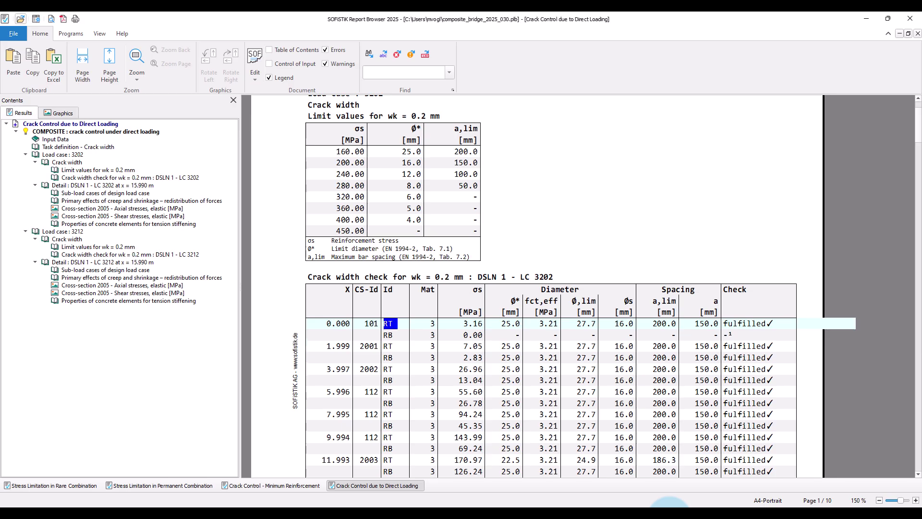
- Examine the RT and RB layers of section 101 and their reinforcement stresses σs in load case 3202's crack width check
{"action": "left_click", "coordinate": [389, 327]}
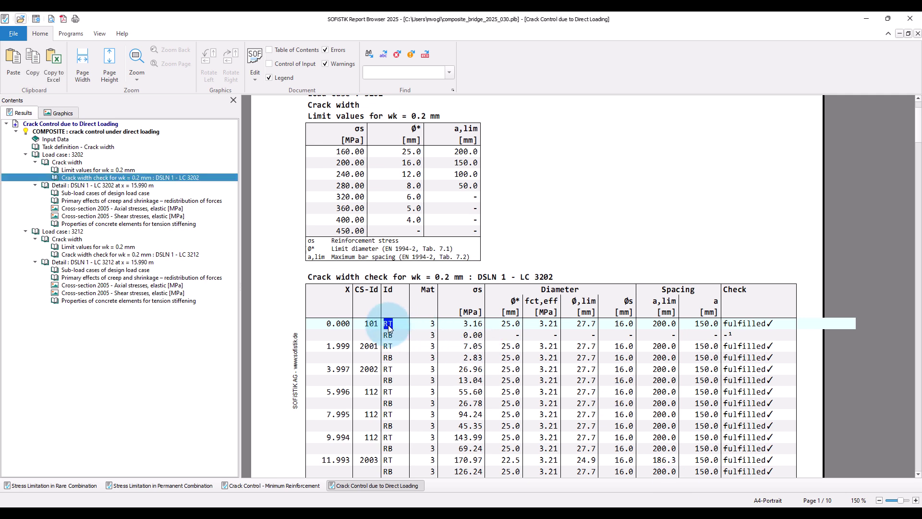
{"action": "left_click", "coordinate": [389, 335]}
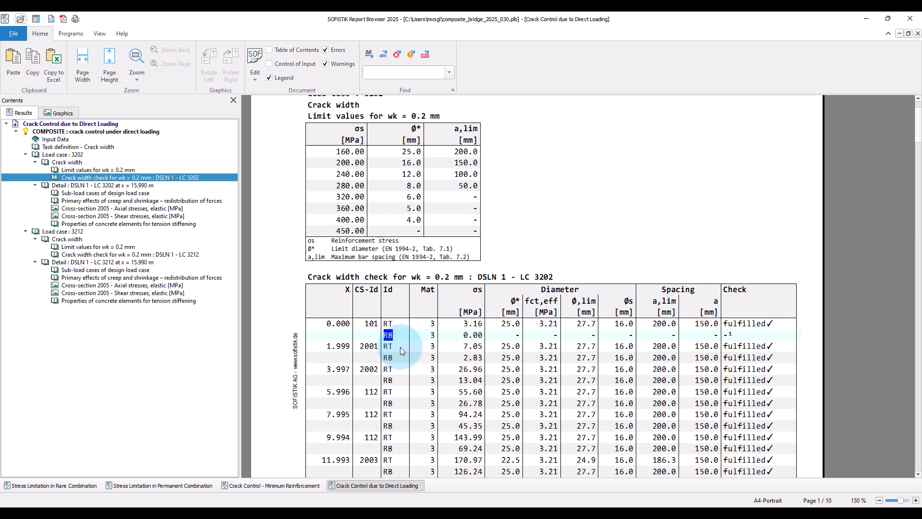
{"action": "left_click", "coordinate": [461, 324]}
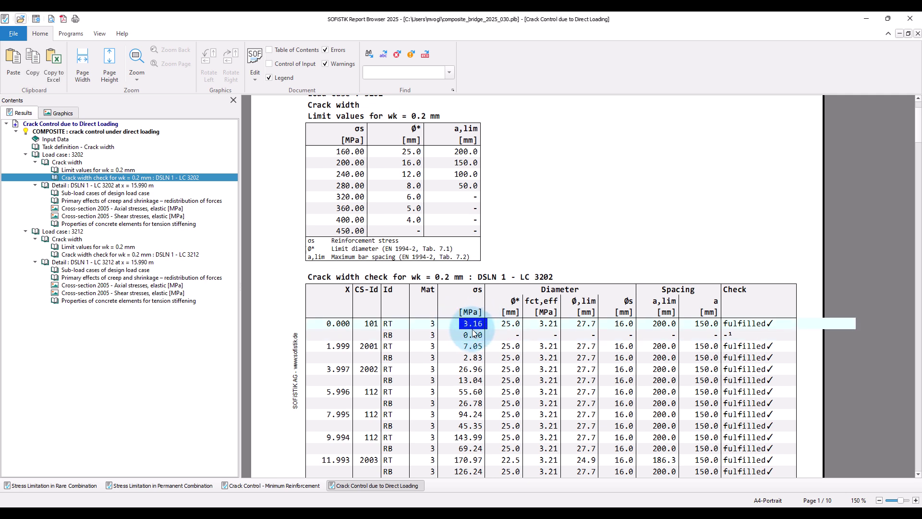
{"action": "left_click", "coordinate": [463, 336]}
- Compare the limit and existing bar diameters (Ø,lim, Øs) and spacings (a,lim, a) along the girder in load case 3202's crack width check
{"action": "scroll", "coordinate": [471, 338], "scroll_direction": "down", "scroll_amount": 1}
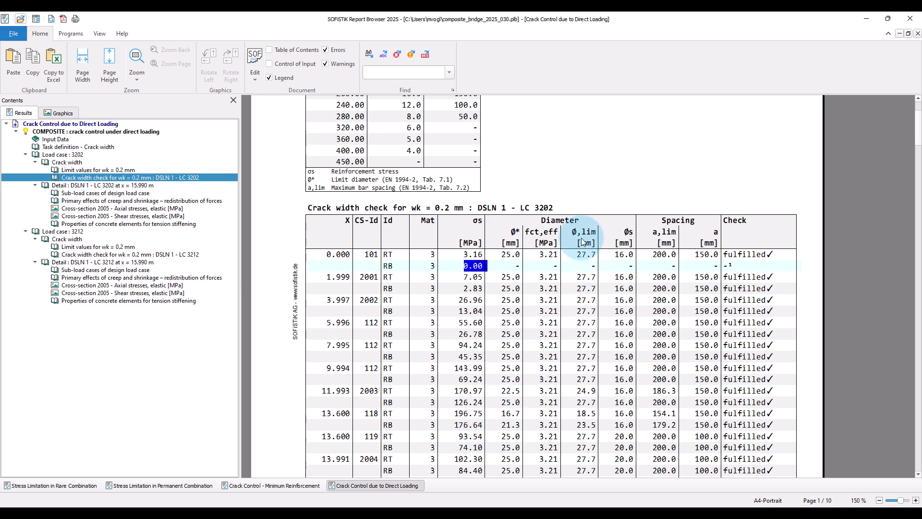
{"action": "left_click_drag", "start_coordinate": [572, 232], "coordinate": [584, 233]}
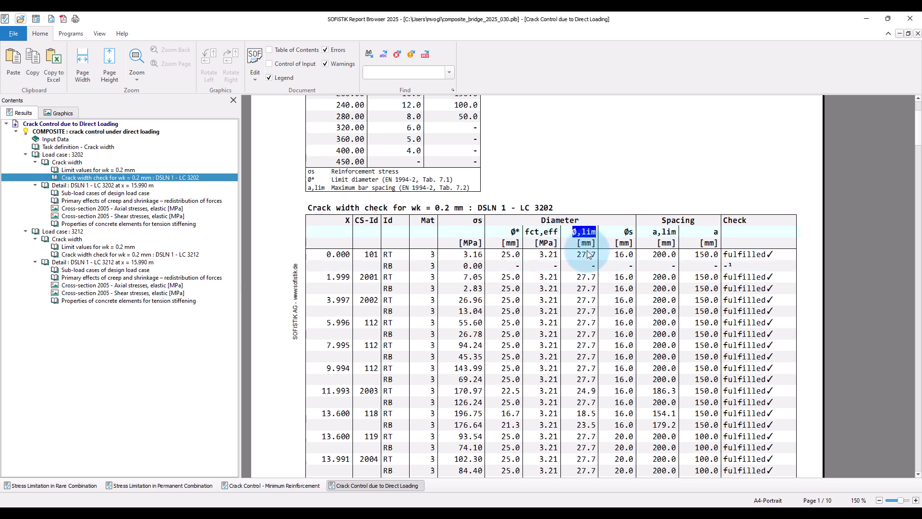
{"action": "double_click", "coordinate": [626, 232]}
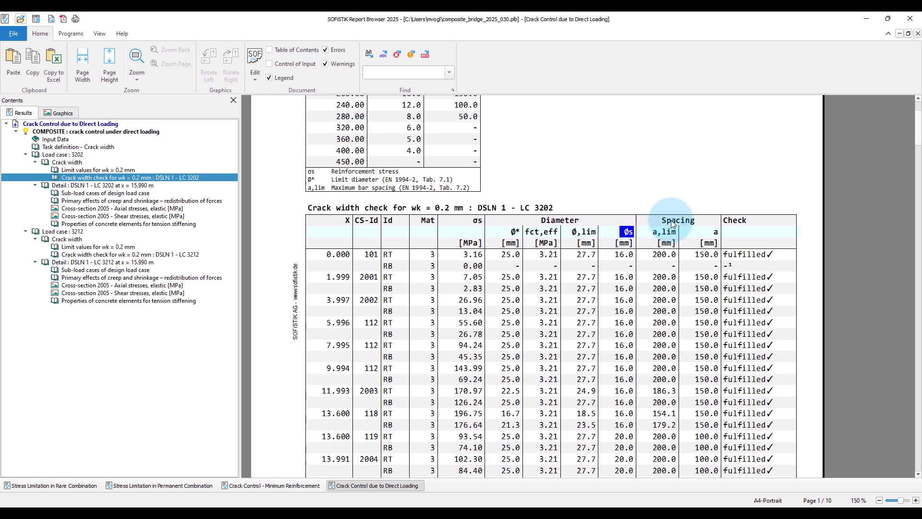
{"action": "left_click_drag", "start_coordinate": [690, 220], "coordinate": [662, 221]}
{"action": "double_click", "coordinate": [654, 233]}
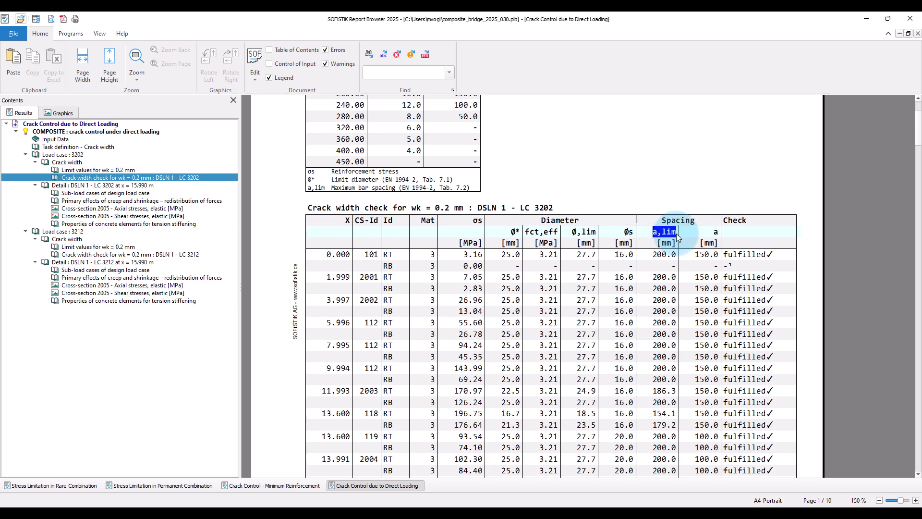
{"action": "double_click", "coordinate": [712, 232]}
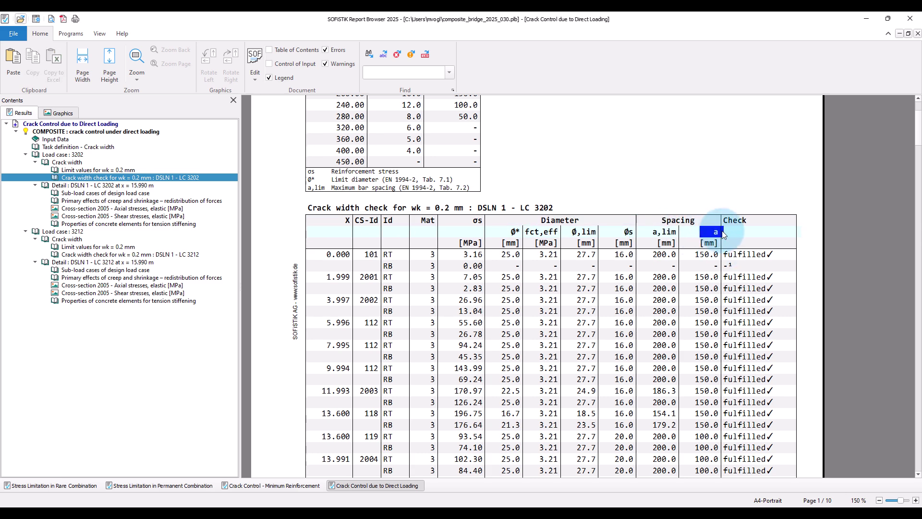
{"action": "left_click", "coordinate": [765, 235]}
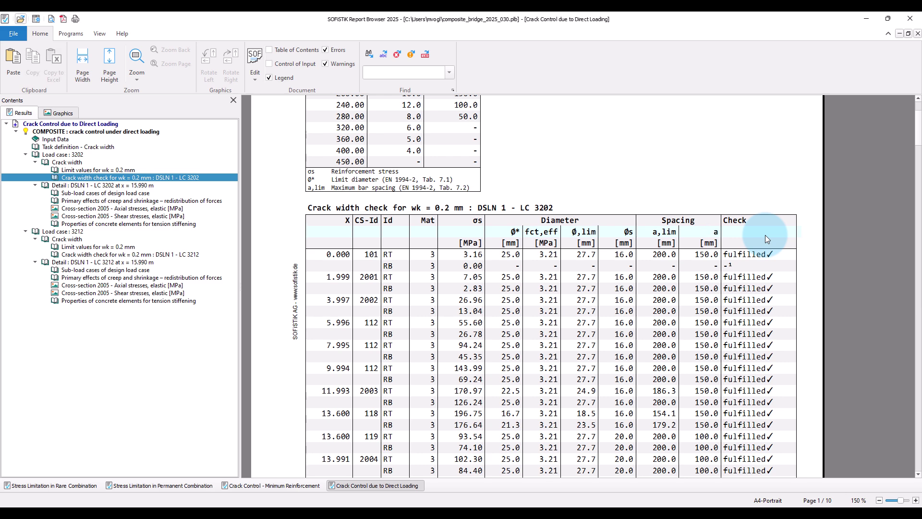